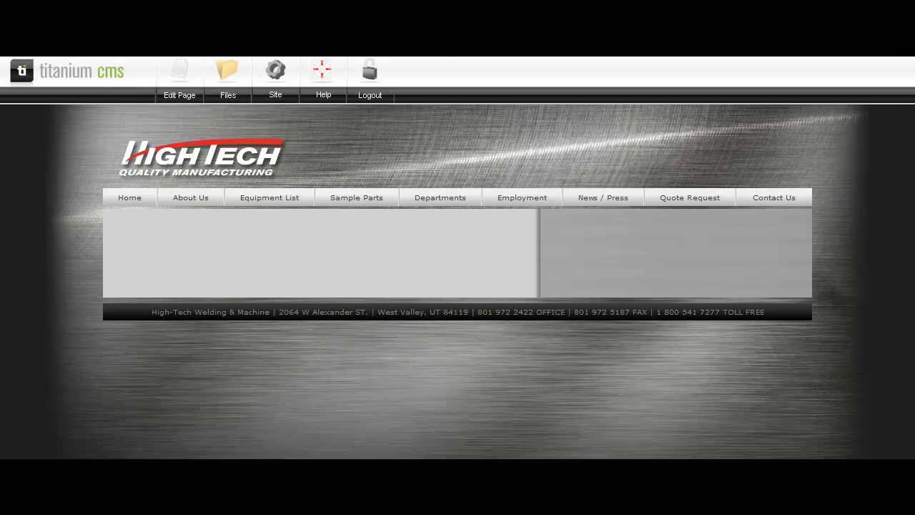
Step: Put the page in edit mode, add a new Content module to the main column and enter "Here is some content."
click(179, 74)
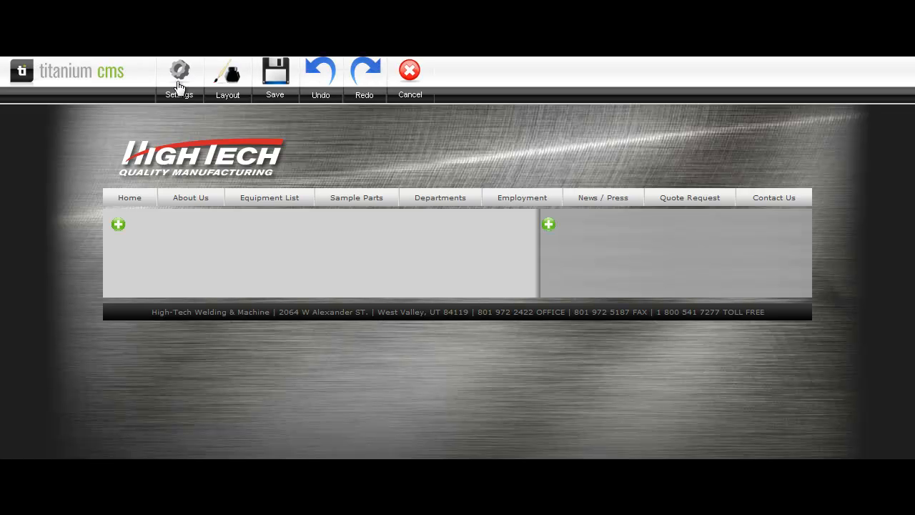
click(119, 226)
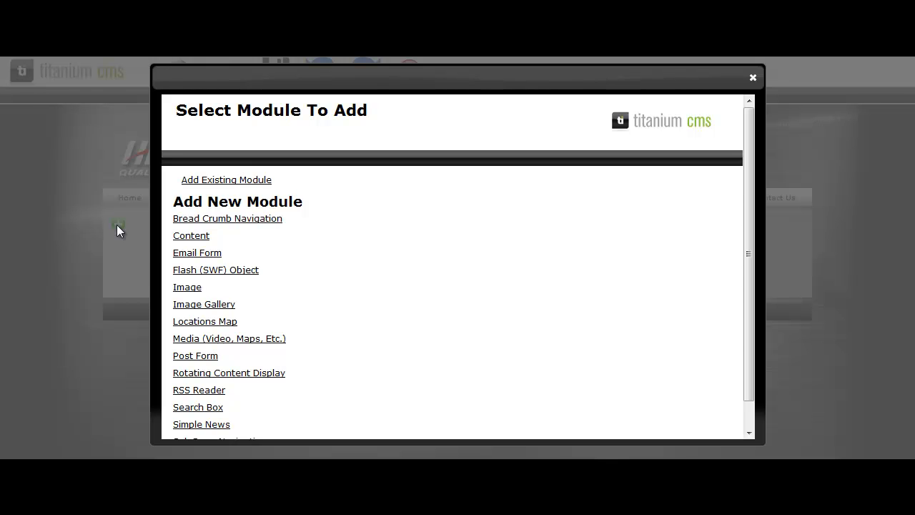
click(187, 239)
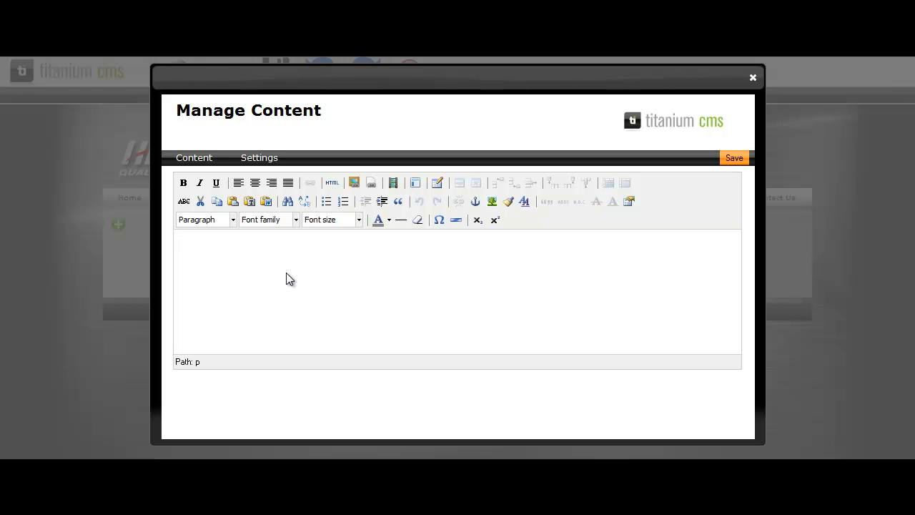
text(Here is some content)
Step: Format the word "content." as bold, italic and underlined
drag(270, 239, 234, 240)
click(184, 183)
click(199, 185)
click(217, 184)
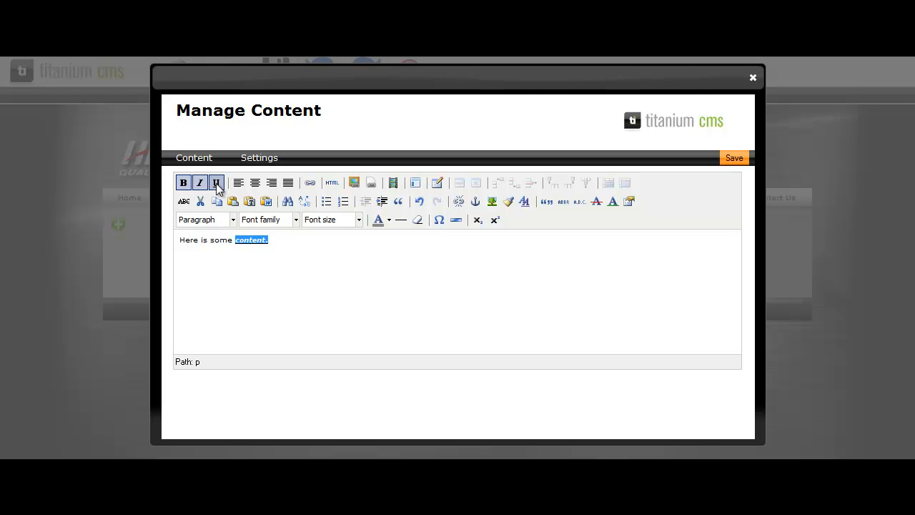
Step: Try center and right alignment on the paragraph and finish with left alignment
click(257, 185)
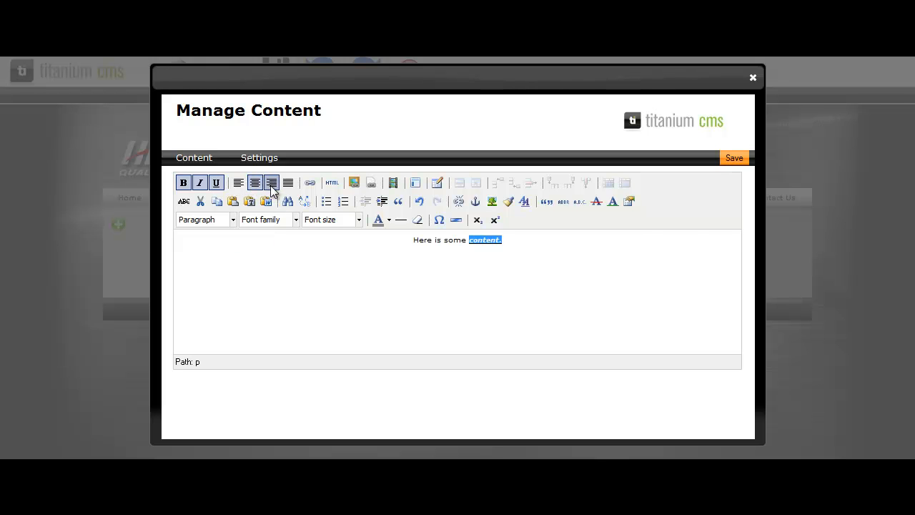
click(272, 187)
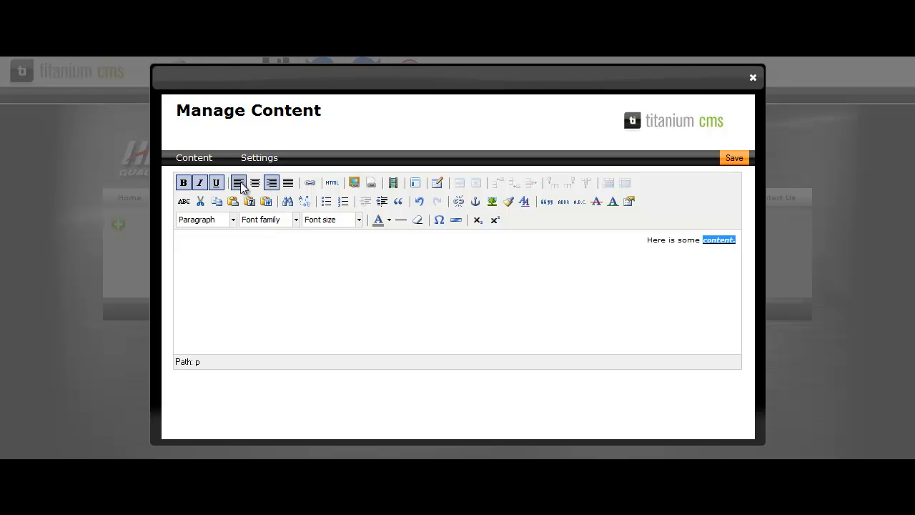
click(239, 186)
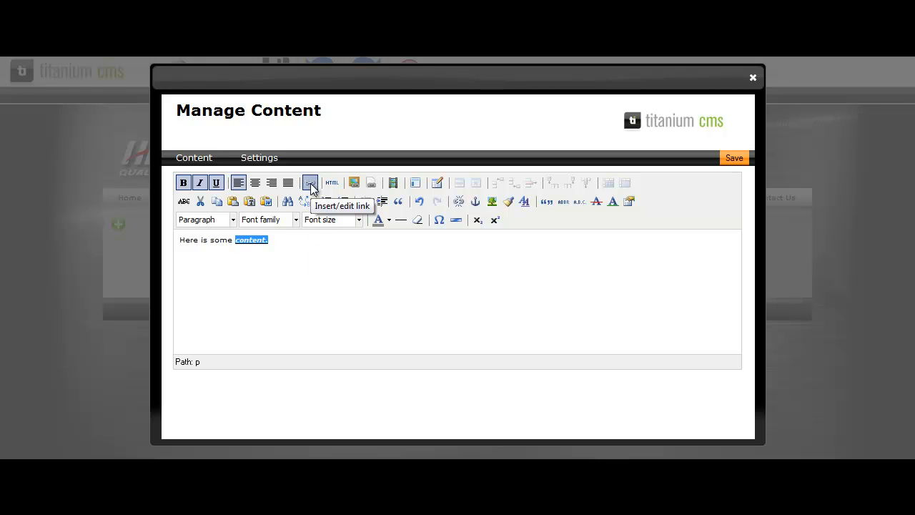
click(297, 254)
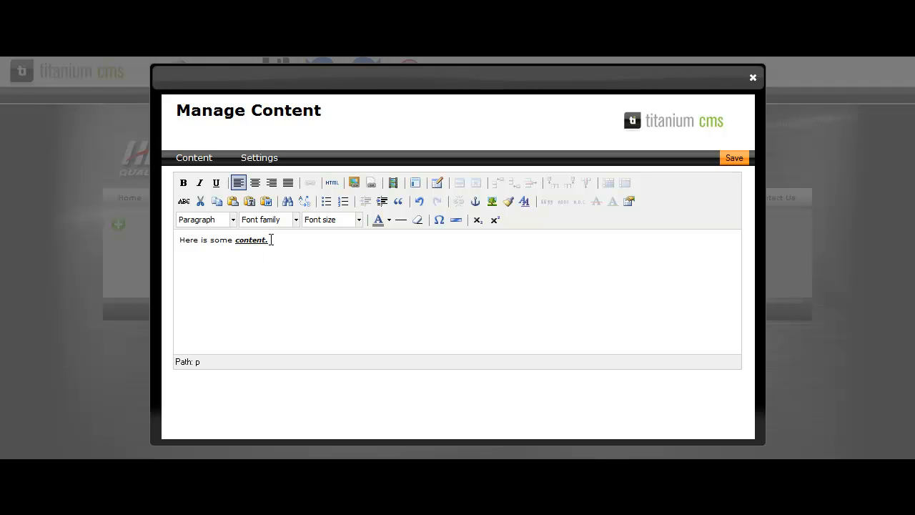
text(Click here to go to this page)
drag(274, 240, 314, 241)
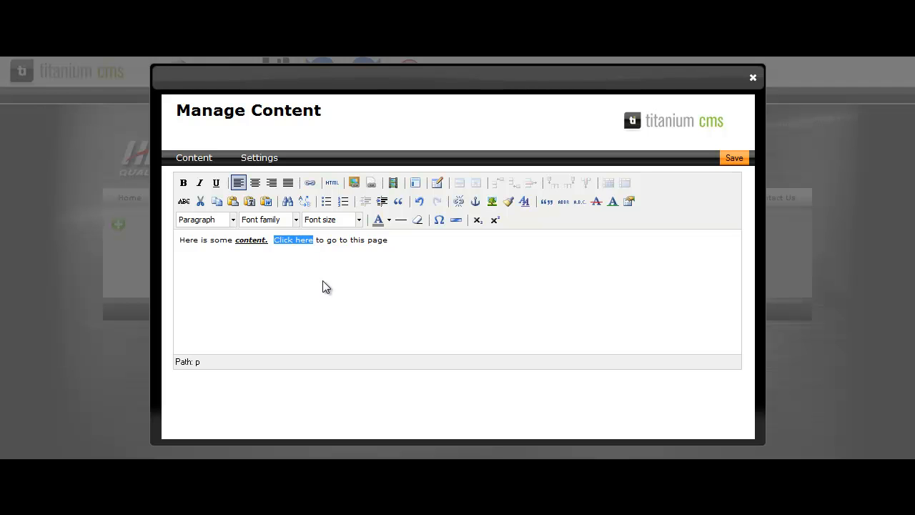
click(310, 183)
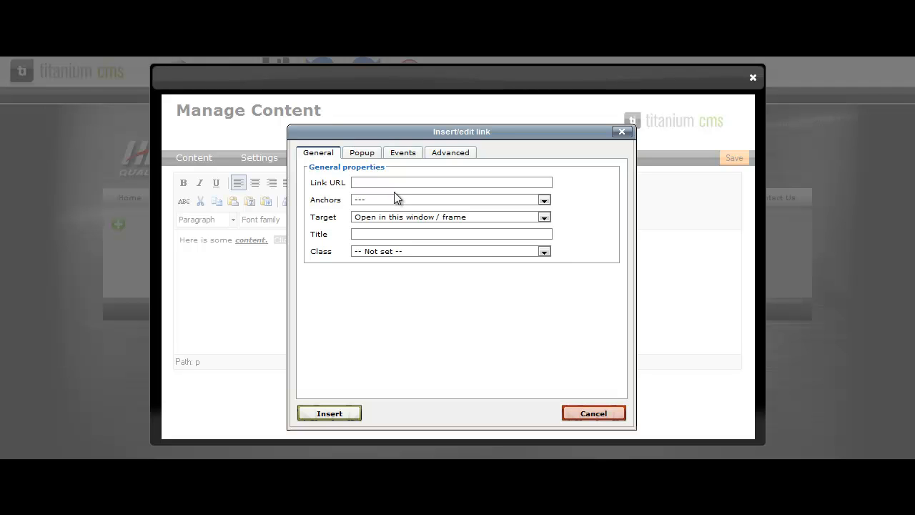
text(http://www.google.com)
click(458, 222)
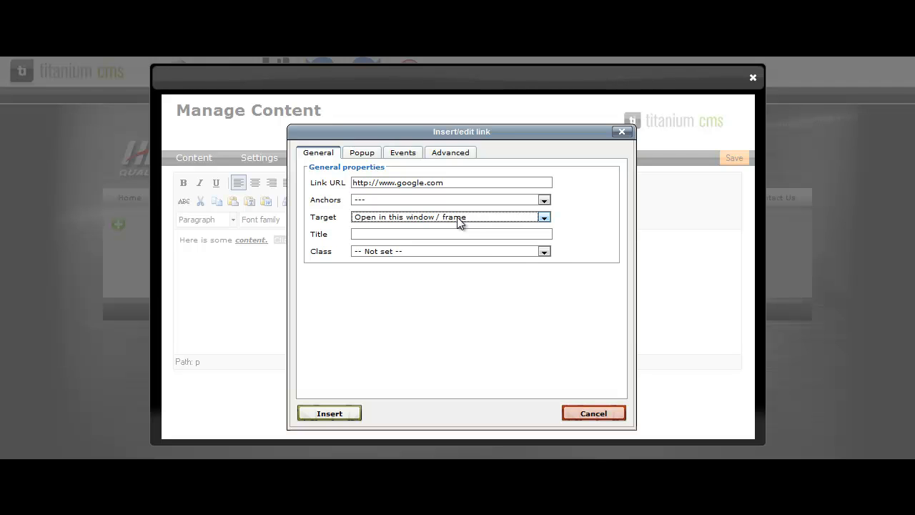
click(458, 223)
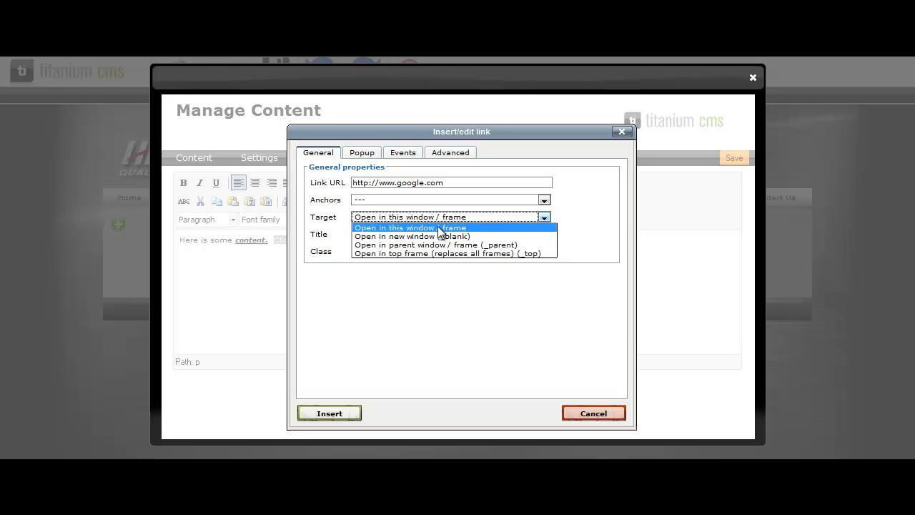
click(440, 228)
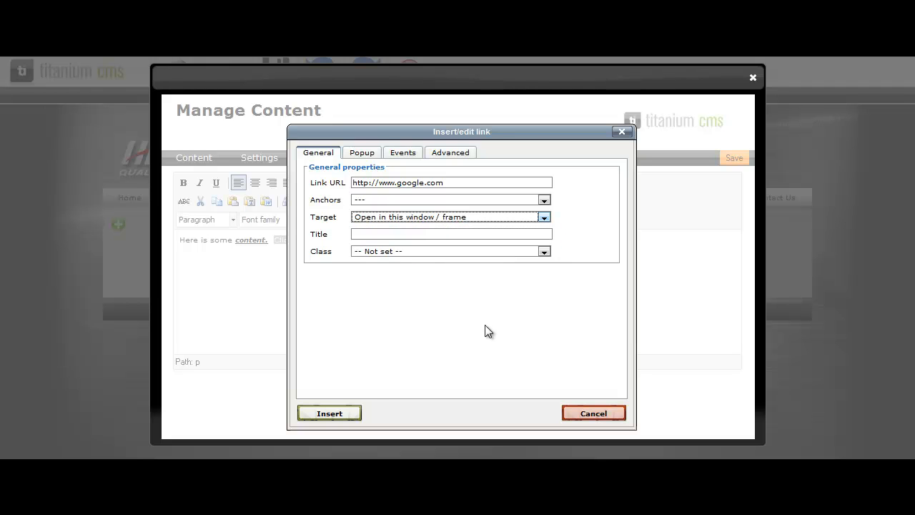
click(336, 414)
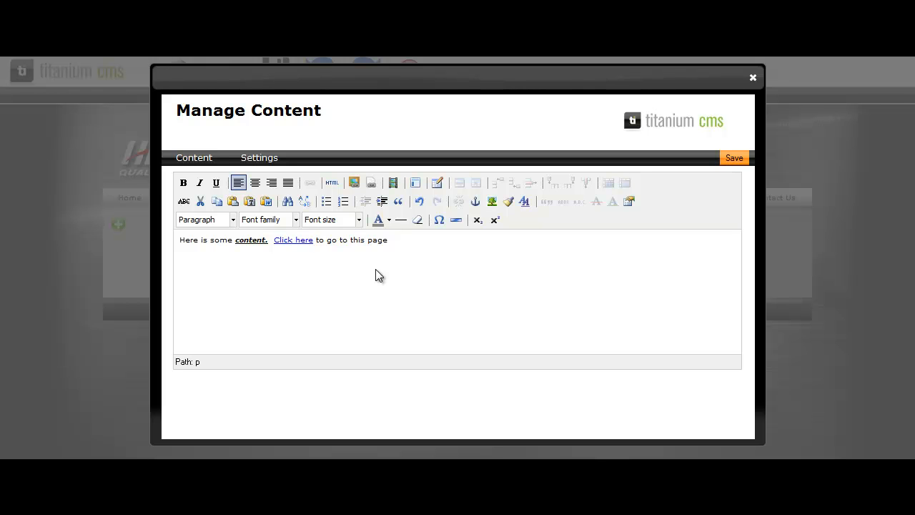
Step: Review the module's HTML source, append "Download the documentation" to the text and save the module
click(332, 184)
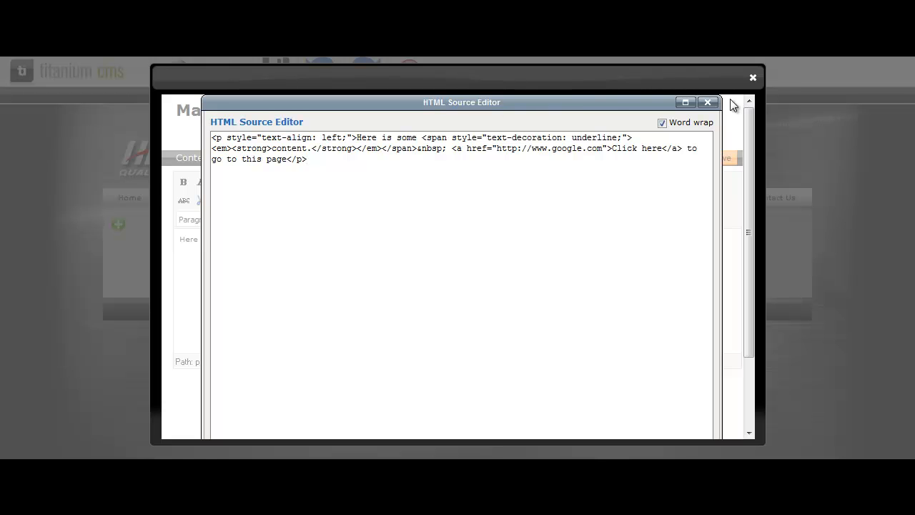
click(707, 103)
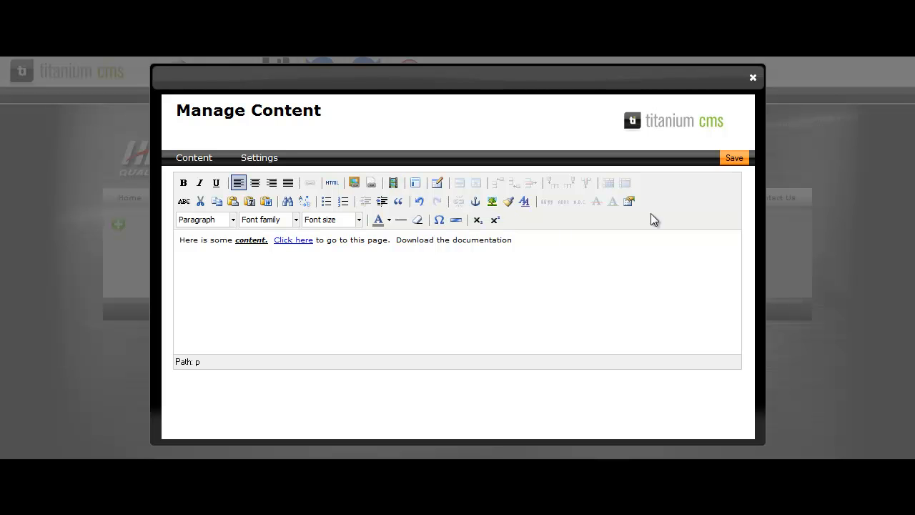
click(734, 158)
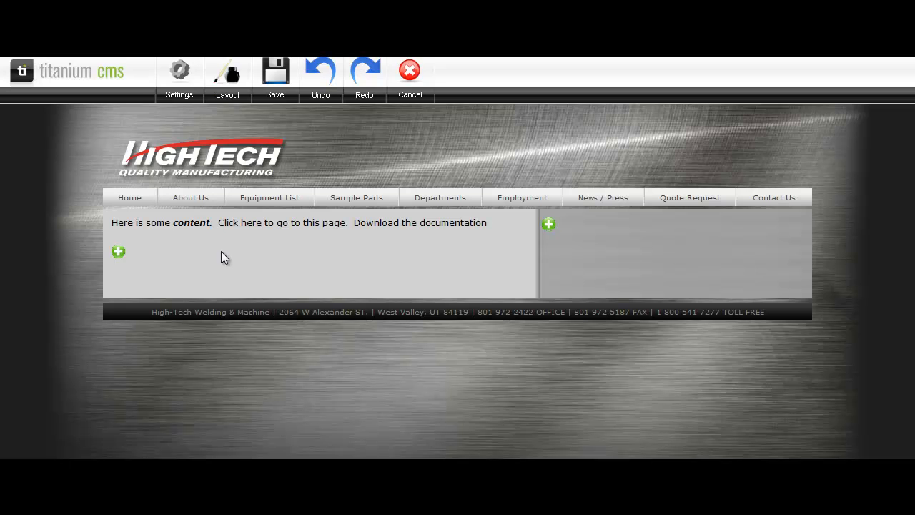
Step: Add a second Content module with a 2 by 2 table, headed First Name and Last Name, and fill in a person's name
click(117, 252)
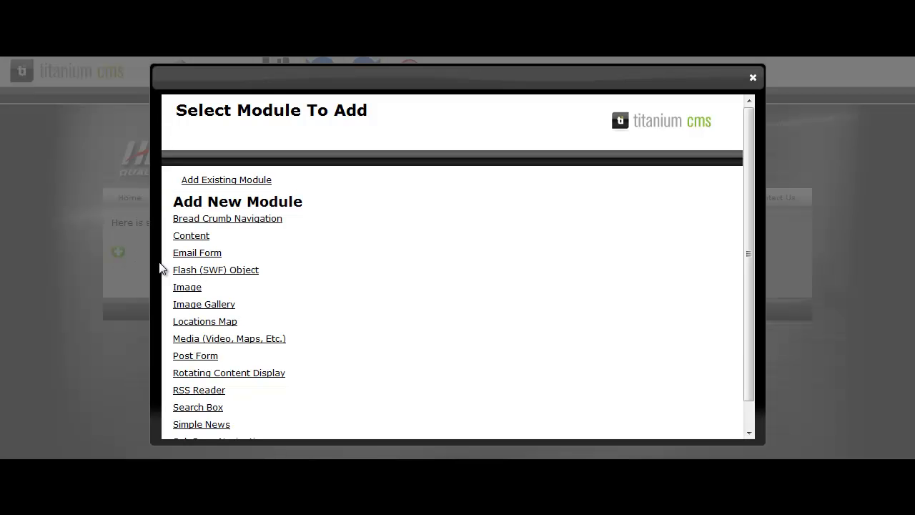
click(191, 238)
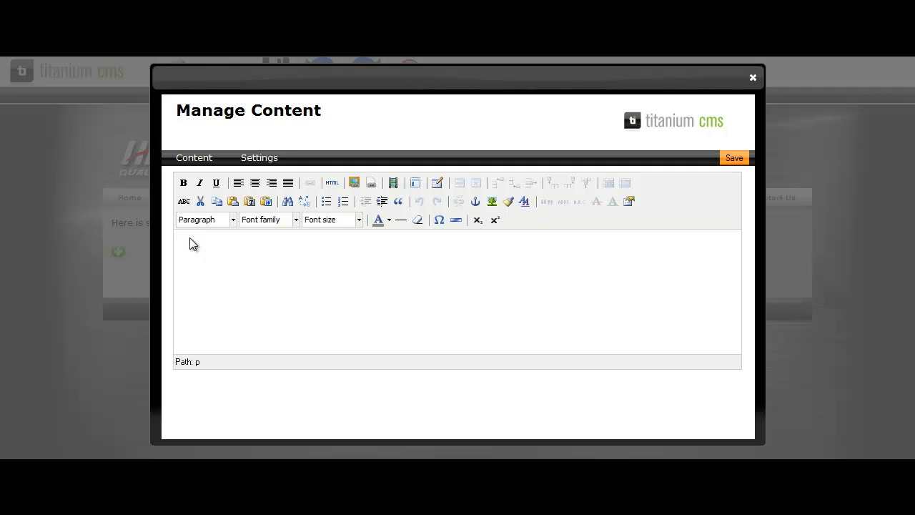
click(435, 184)
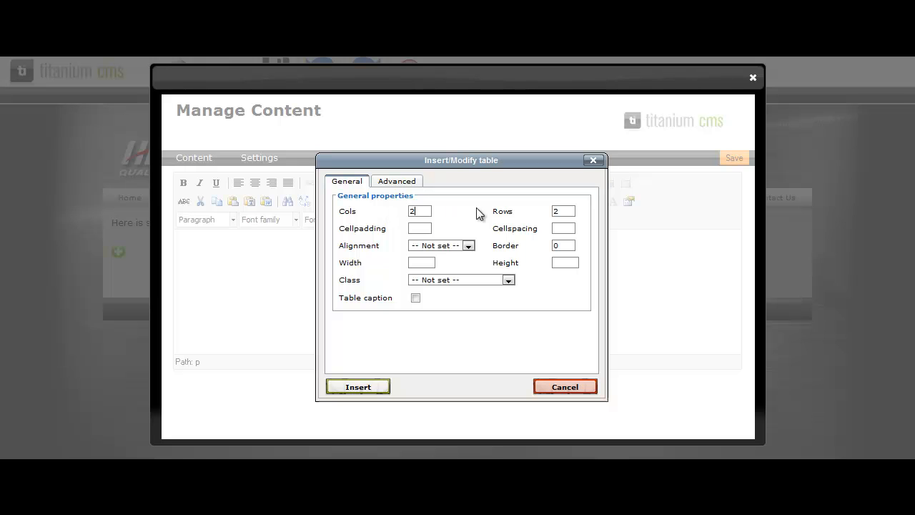
click(366, 391)
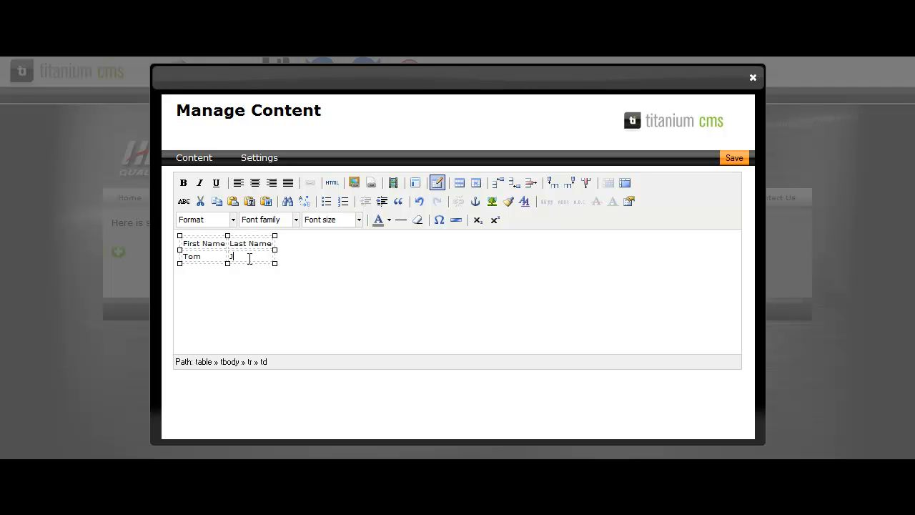
text(ones)
Step: Insert a row after the table's last row and fill in another person's first and last name
right_click(185, 258)
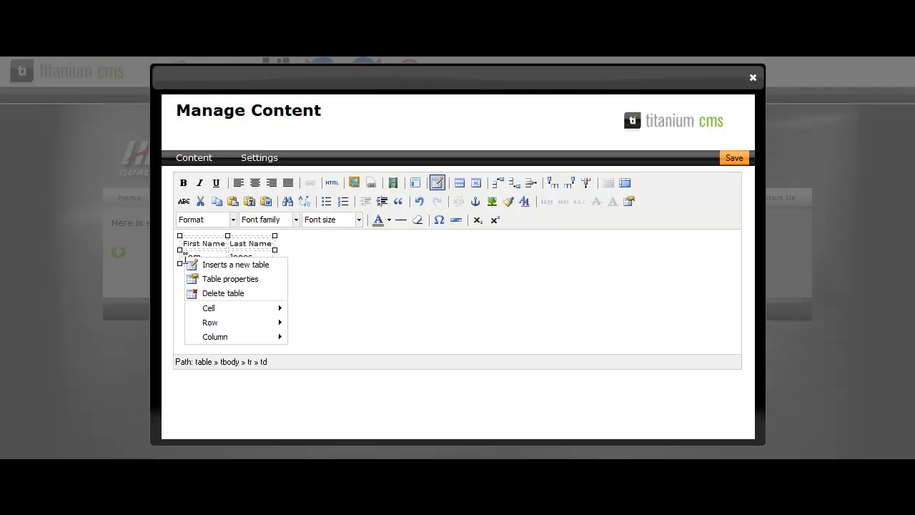
mouse_move(255, 321)
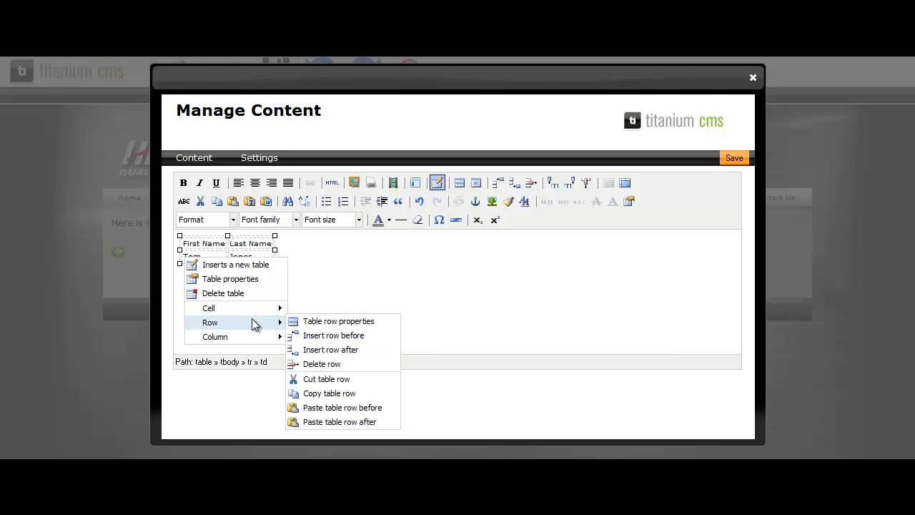
click(324, 349)
text(Mike)
key(Tab)
text(Johnson)
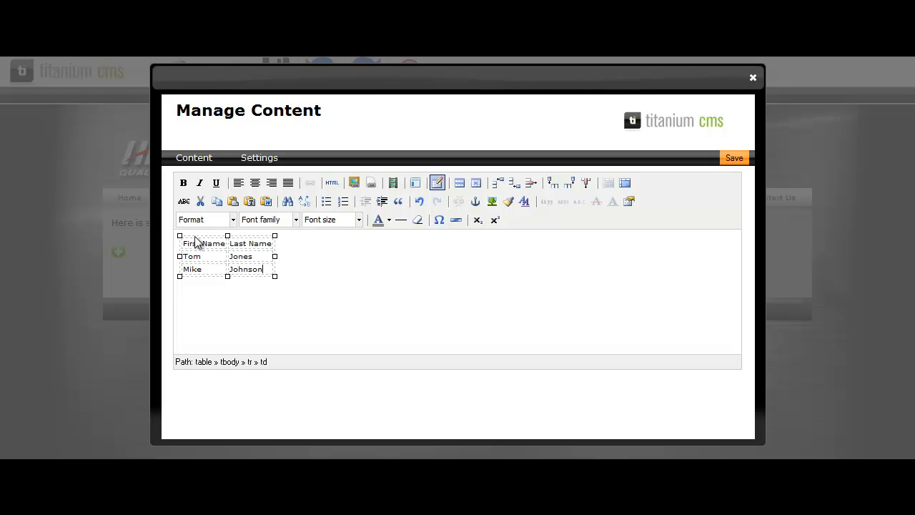
Step: Make the First Name and Last Name table headings bold and save the module
key(ctrl+b)
drag(184, 243, 274, 244)
key(Right)
click(183, 183)
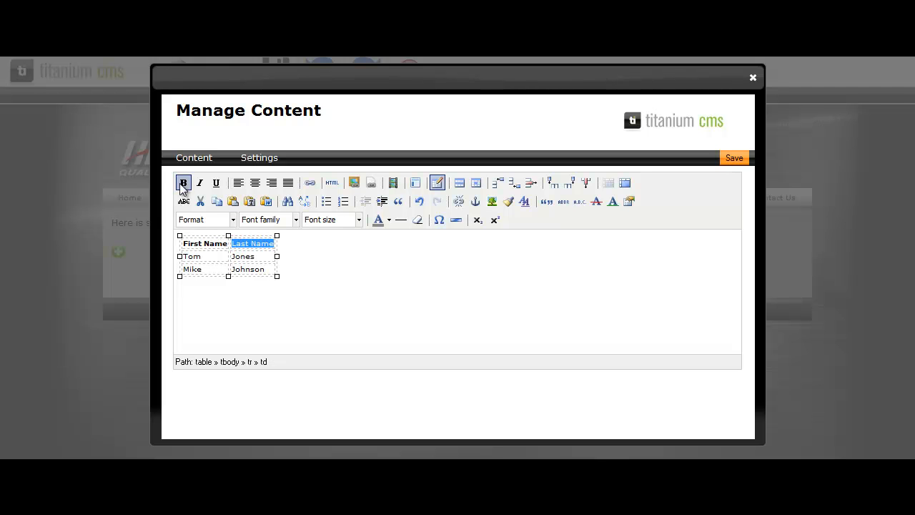
click(389, 221)
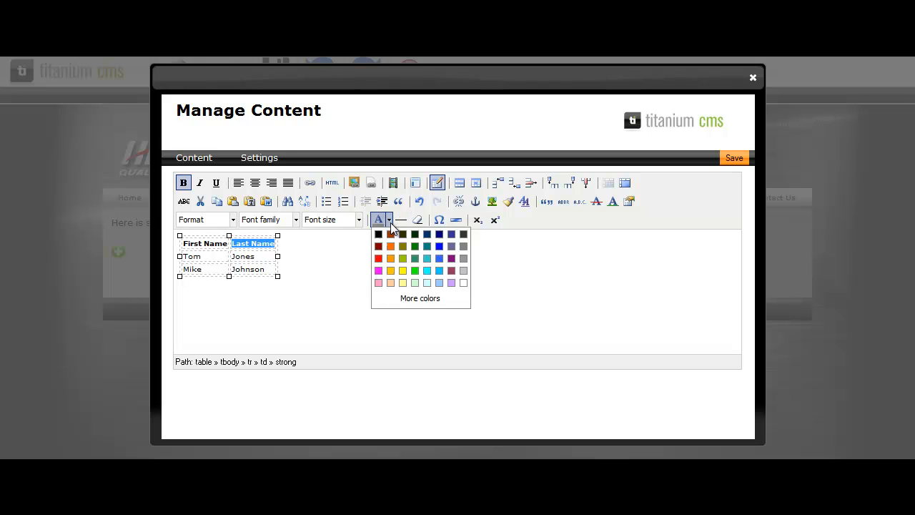
click(343, 286)
click(732, 163)
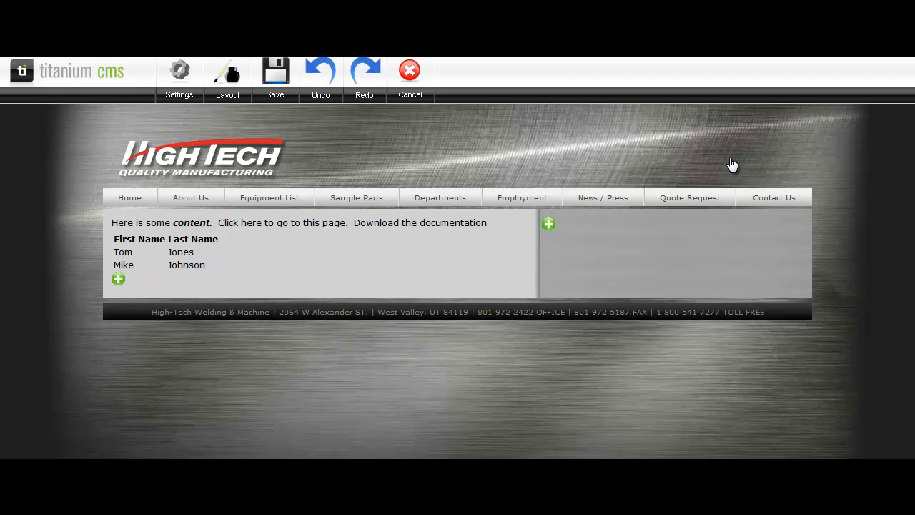
Step: Add blank space below the text in the first content module and save it
mouse_move(188, 252)
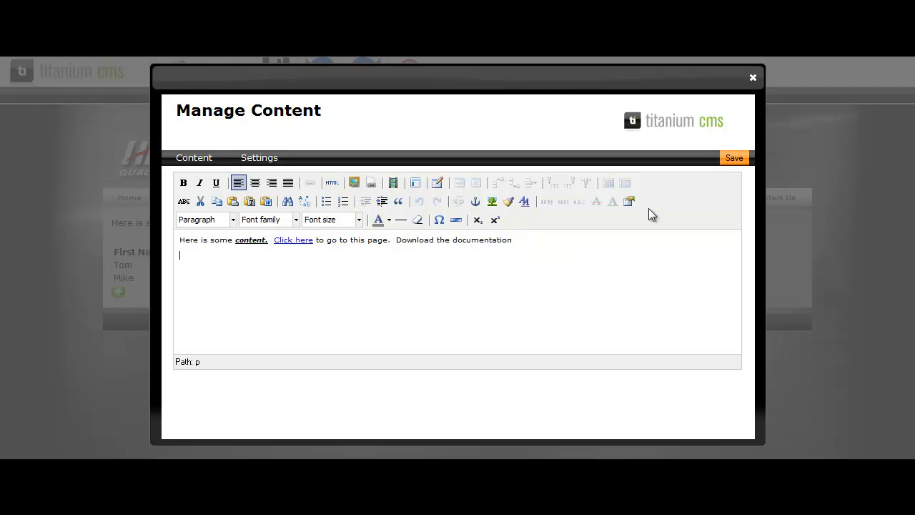
click(734, 160)
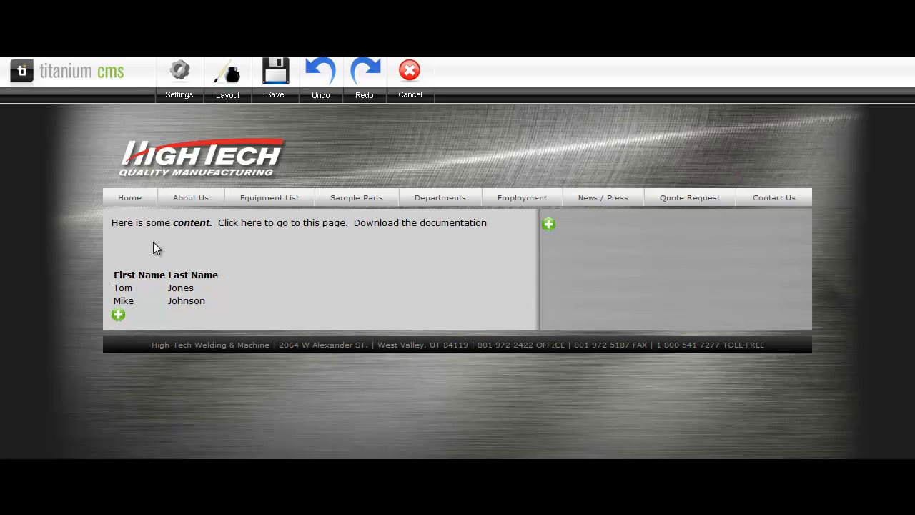
Step: Reopen the first content module, remove the extra blank line below the text and save
mouse_move(175, 227)
click(292, 245)
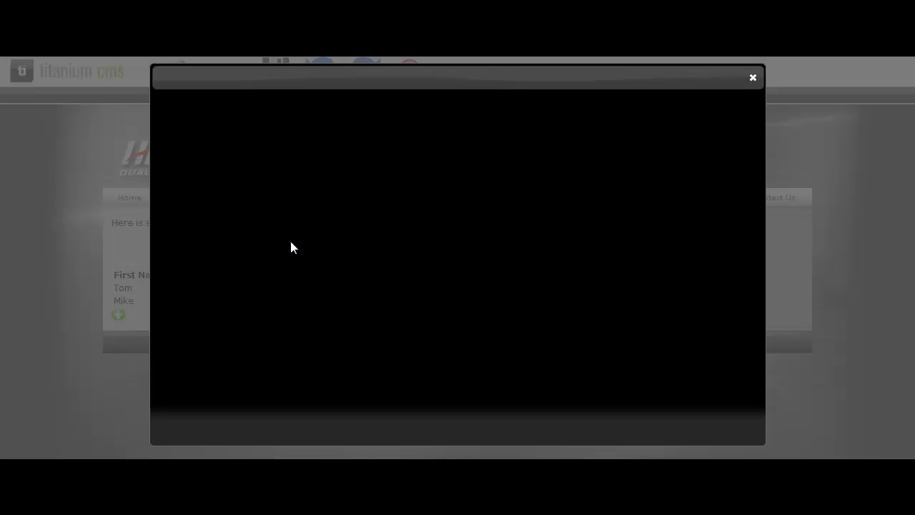
click(236, 265)
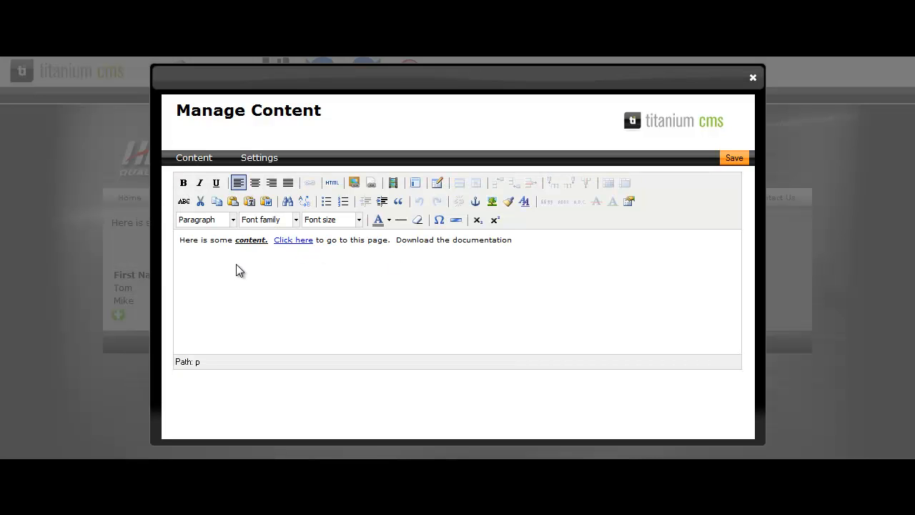
key(BackSpace)
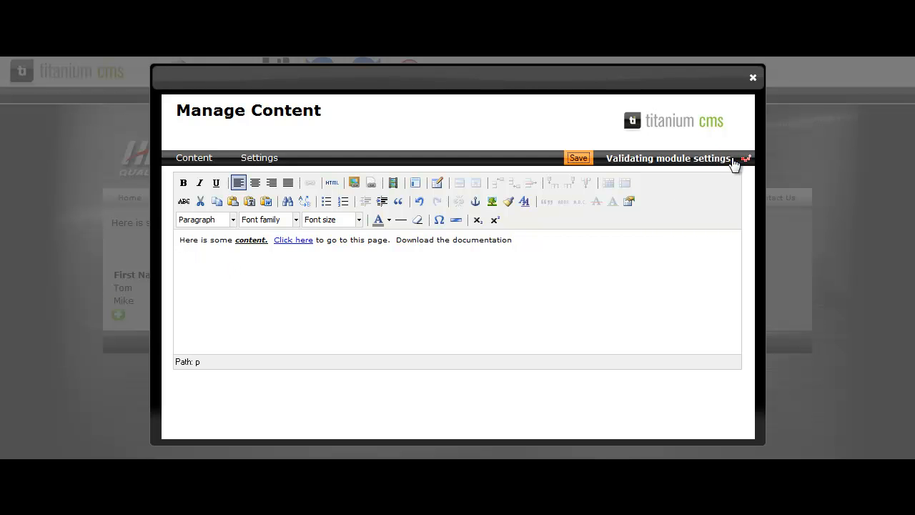
click(733, 160)
Step: Set the margin of the first content module to 15px and save it
mouse_move(400, 259)
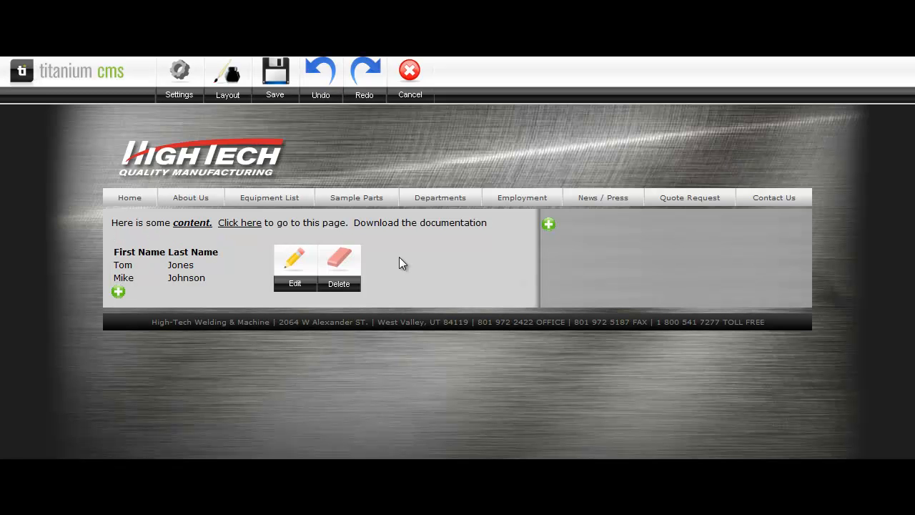
click(297, 236)
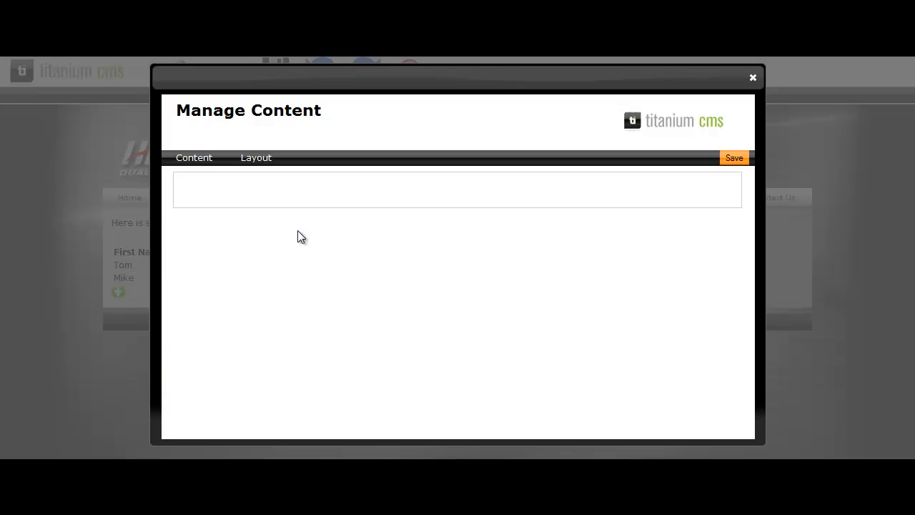
click(260, 158)
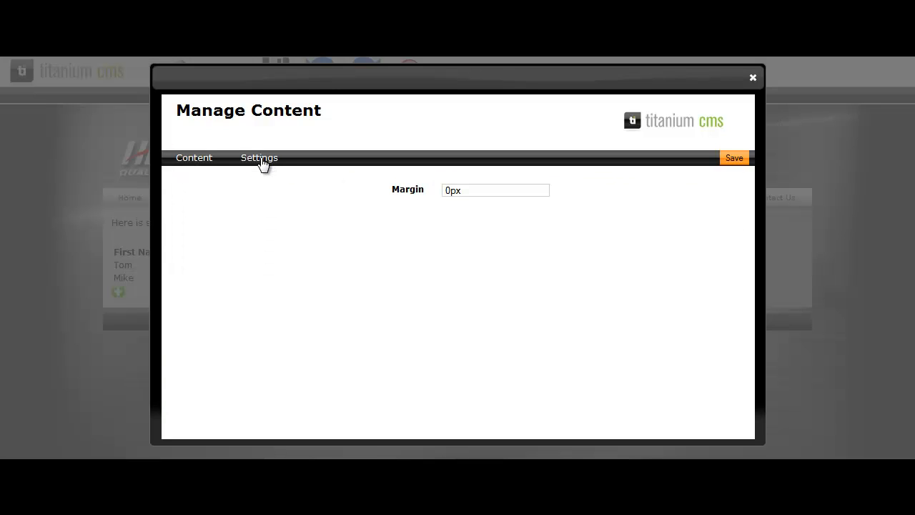
drag(450, 192, 441, 193)
text(15)
click(733, 160)
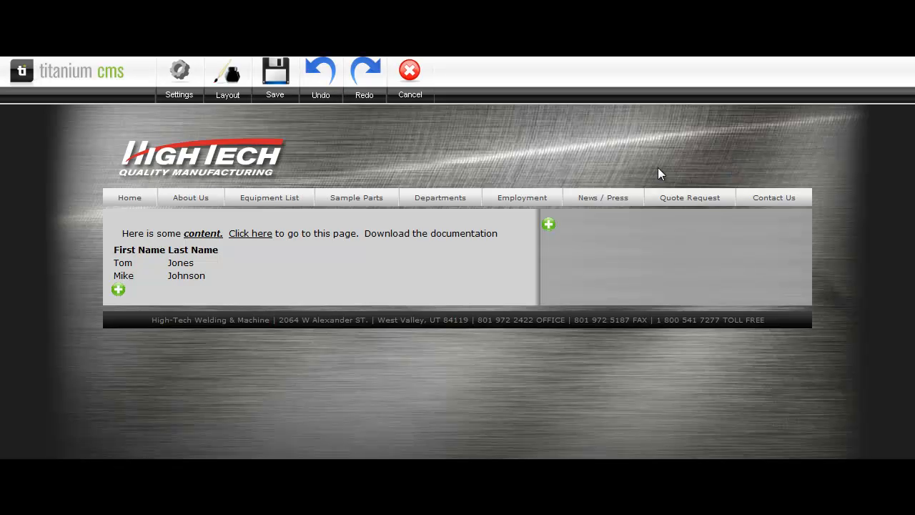
mouse_move(235, 238)
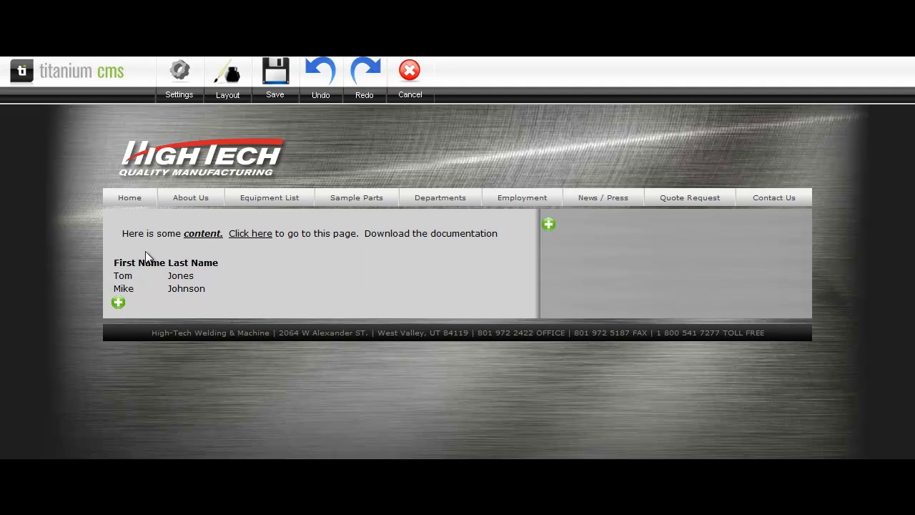
mouse_move(453, 290)
mouse_move(117, 237)
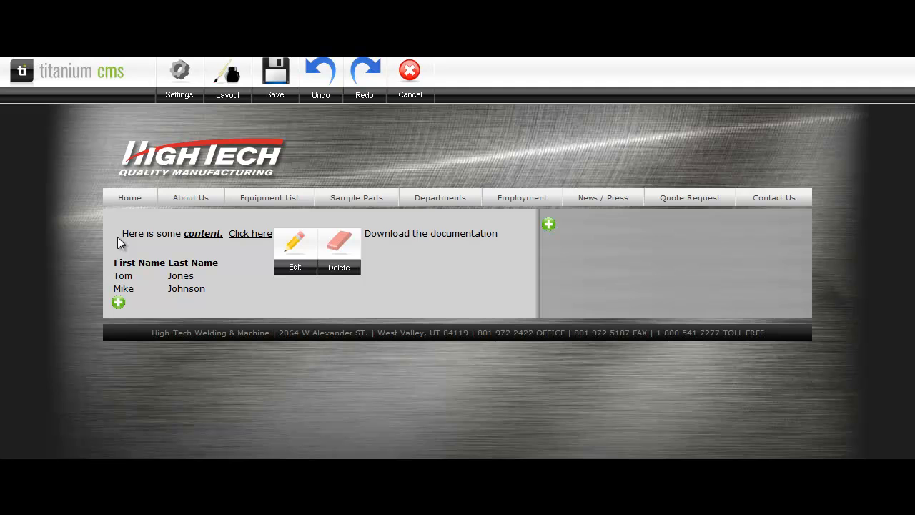
Step: Add a new Content module below the names table and insert the copied i4 Solutions paragraph using Paste from Word
mouse_move(116, 262)
click(119, 304)
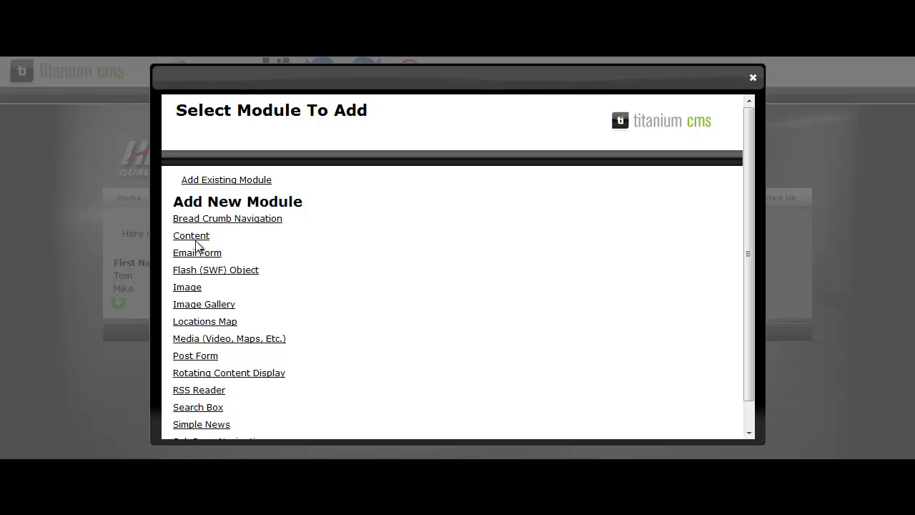
click(194, 240)
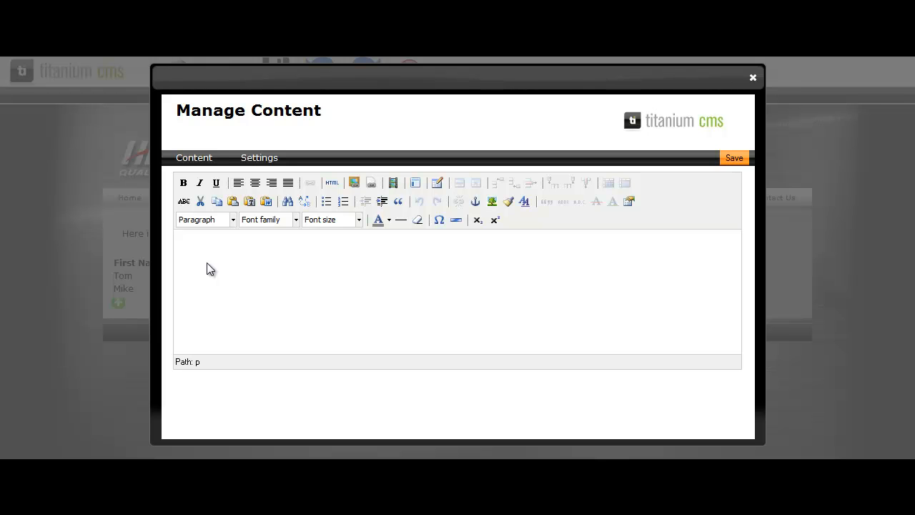
click(268, 201)
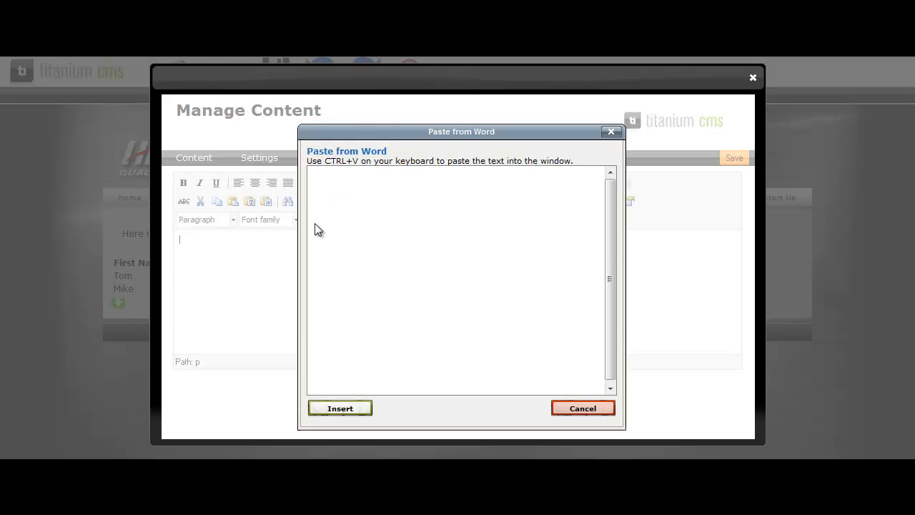
text(i4 Solutions creates professional web sites that are both visually appealing and inviting to potential clients. Web sites serve as a face for your company in the online world and will be used by potentially millions of customers as they evaluate and form an opinion of your business. With superior design and custom web programming, i4 Solutions ensures that each client is able to put its best face forward.)
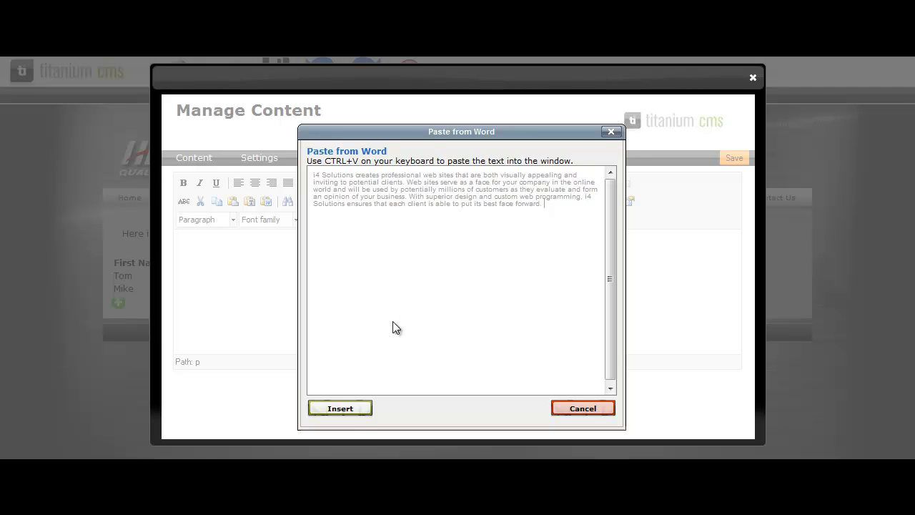
click(343, 409)
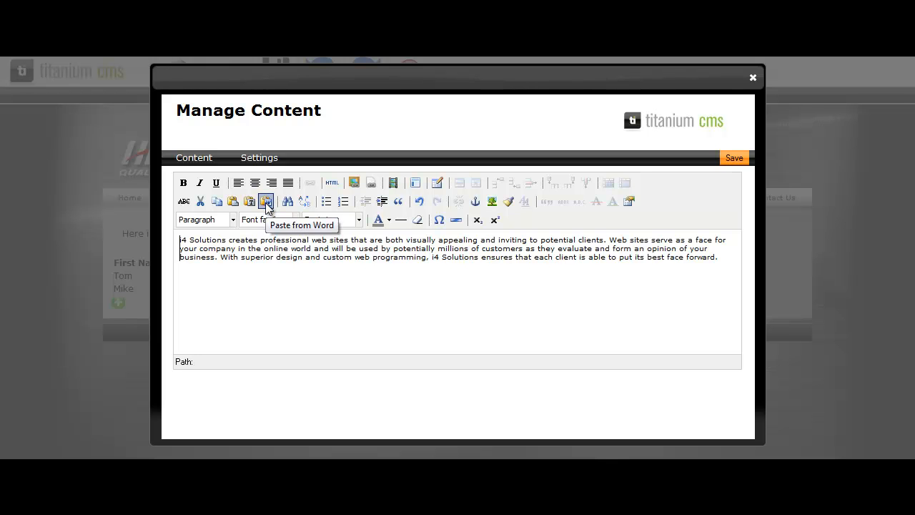
Step: Format the whole i4 Solutions paragraph in orange, size 4 (14pt), Arial, and save the module
drag(724, 259, 126, 230)
key(ctrl+c)
click(389, 220)
click(390, 246)
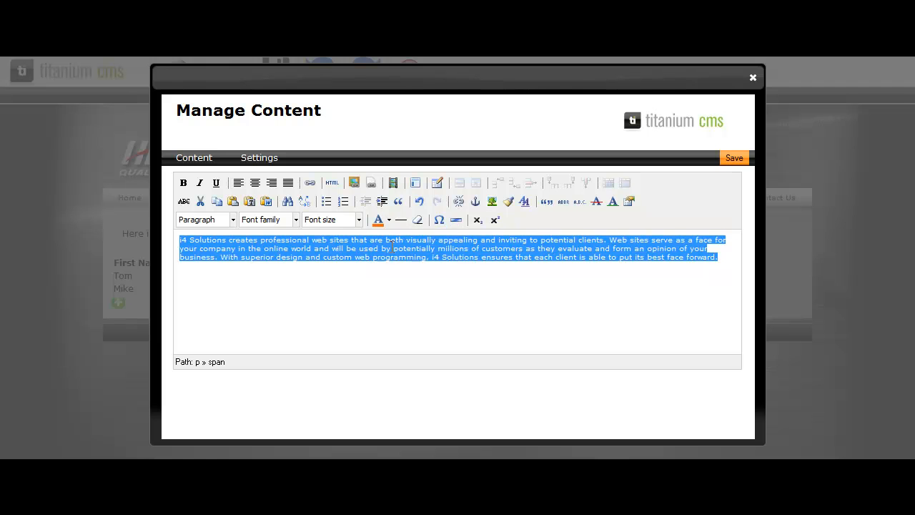
click(358, 220)
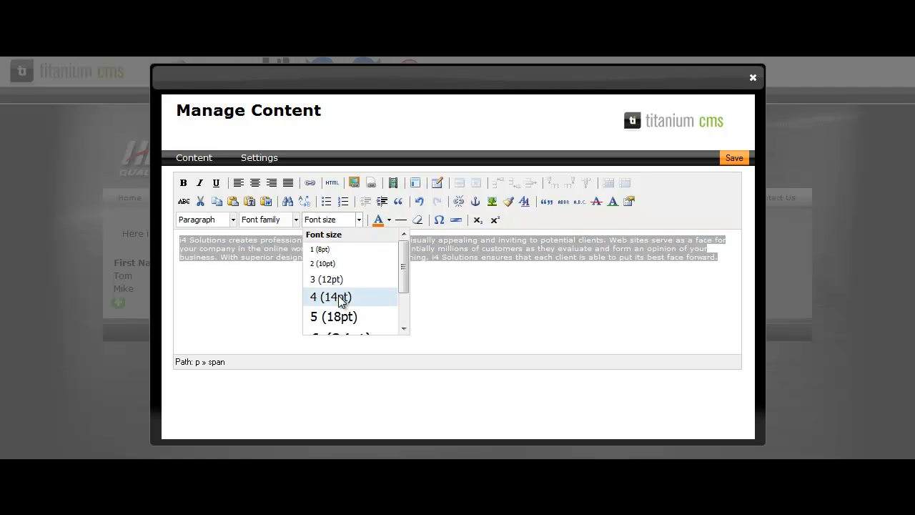
click(340, 296)
click(296, 220)
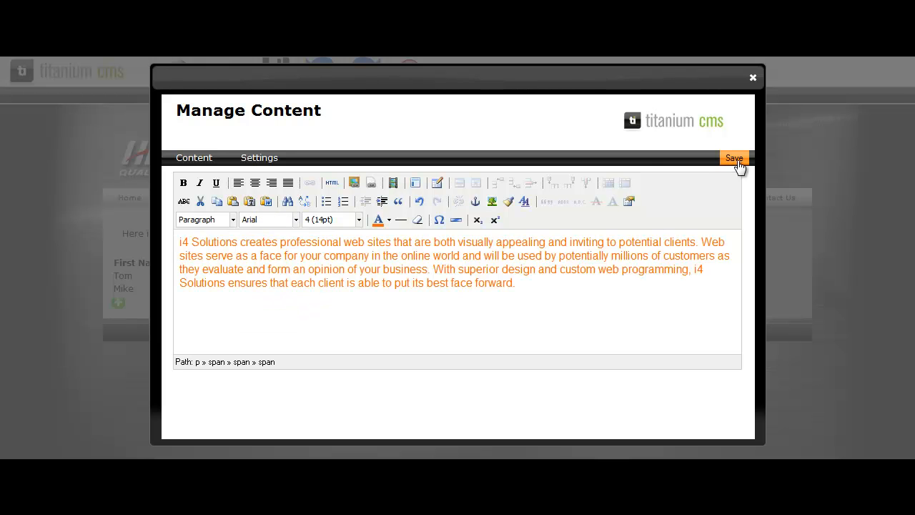
click(734, 161)
Step: Set the margin of the orange i4 Solutions module to 15px and save it
mouse_move(286, 325)
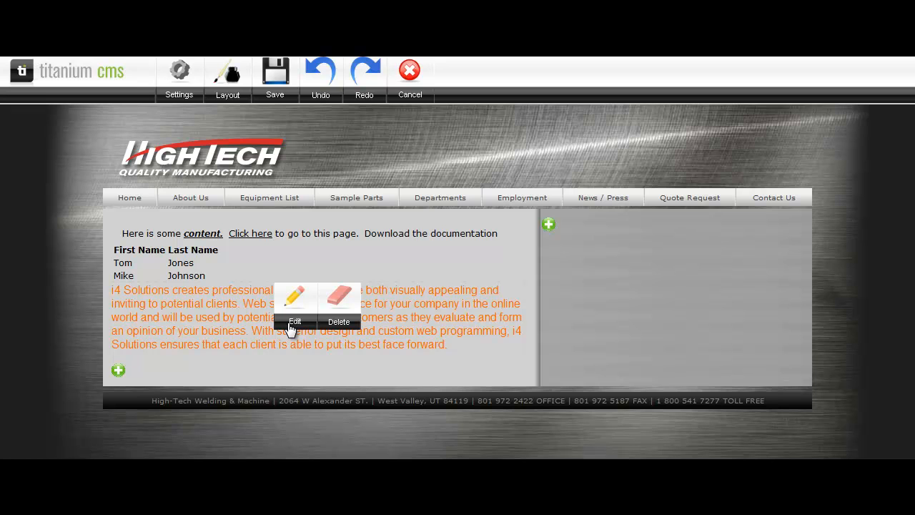
click(291, 327)
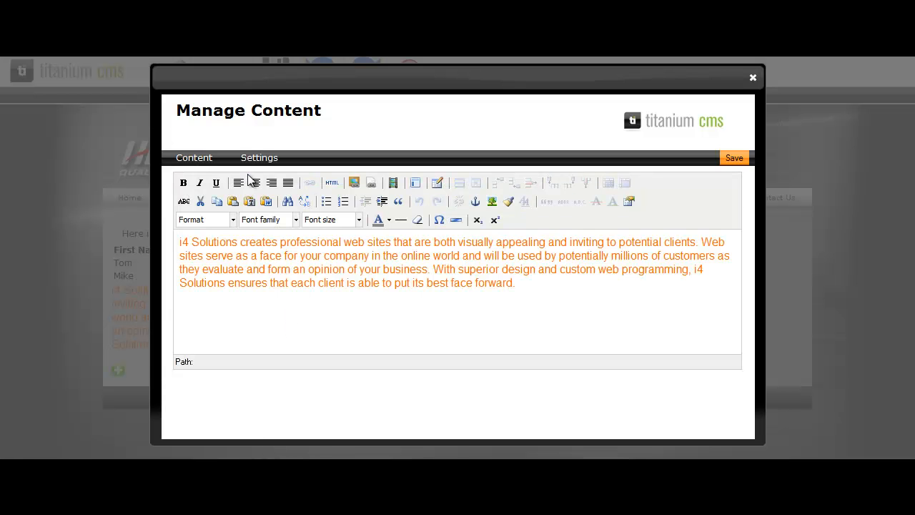
click(258, 161)
drag(451, 191, 440, 190)
text(15)
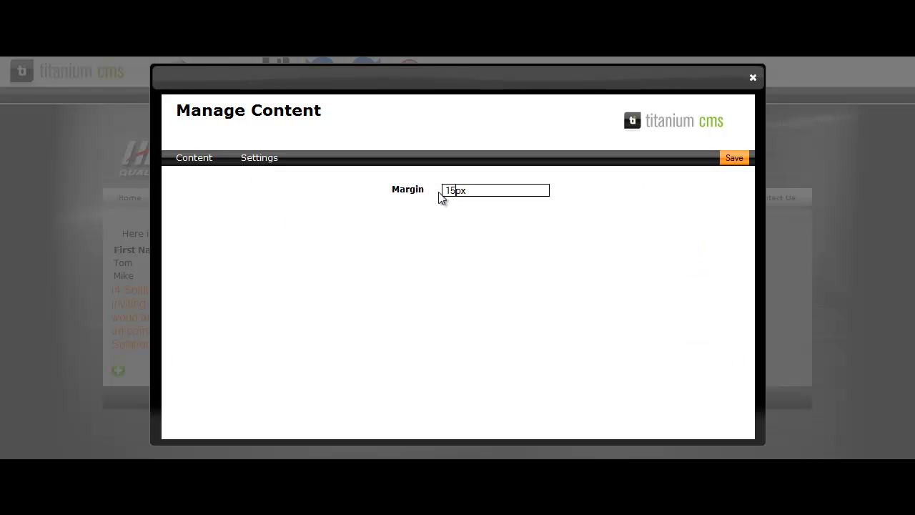
click(730, 158)
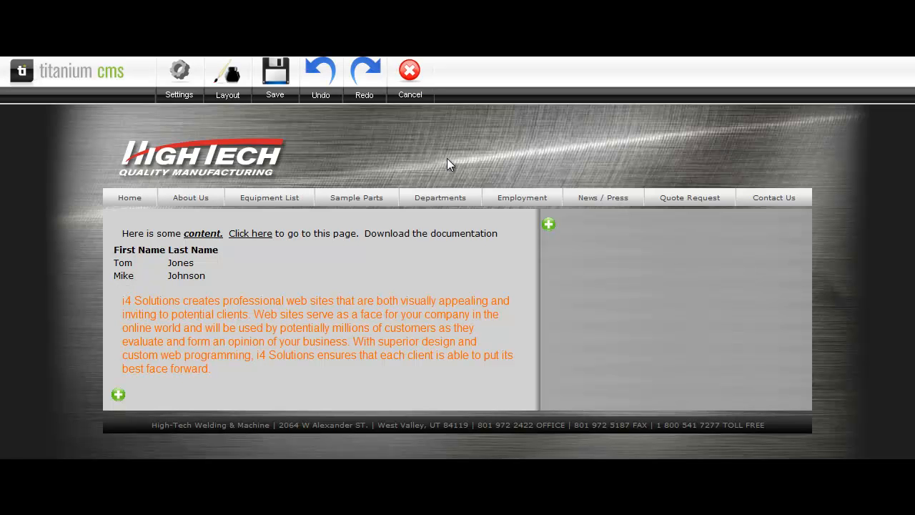
Step: Delete the module containing the First Name and Last Name table from the page
mouse_move(213, 262)
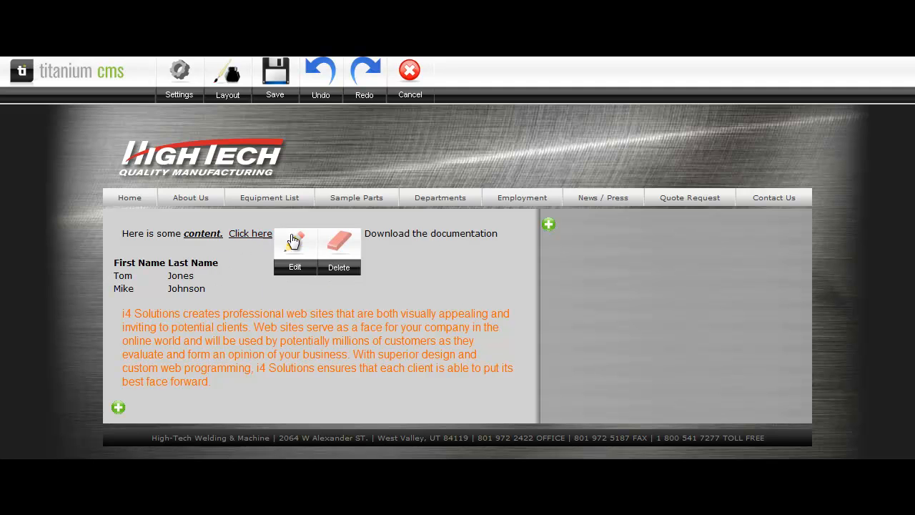
mouse_move(195, 326)
mouse_move(203, 289)
click(337, 296)
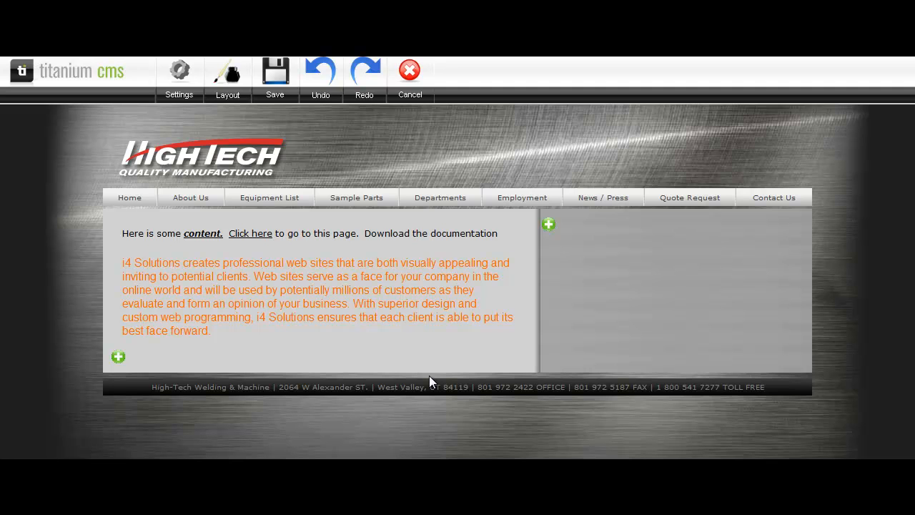
Step: Add a Content module below the orange paragraph and insert 25-year-seal.png from the file library, slightly reduced, with Normal alignment
click(118, 358)
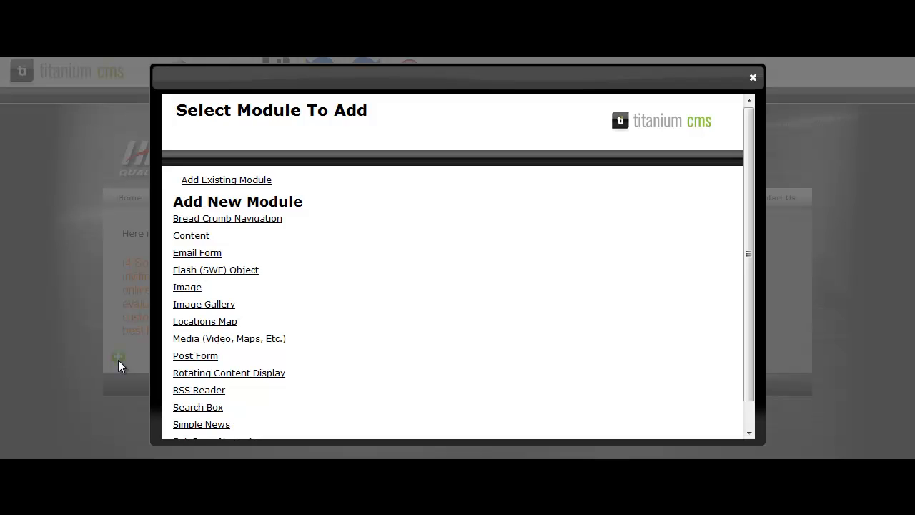
click(197, 238)
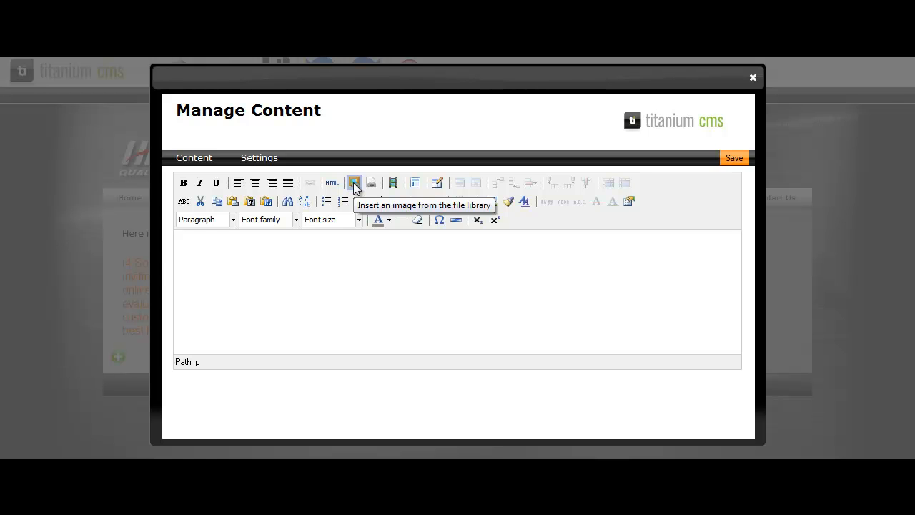
click(354, 184)
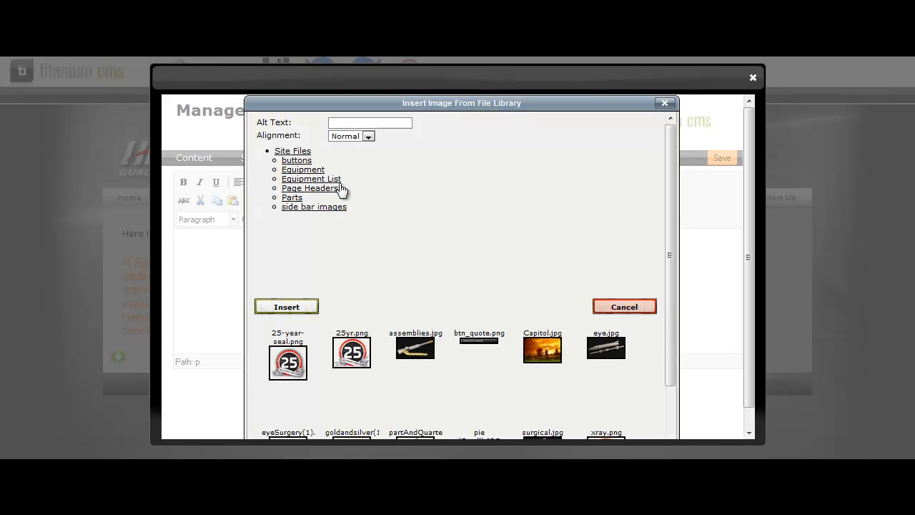
click(288, 364)
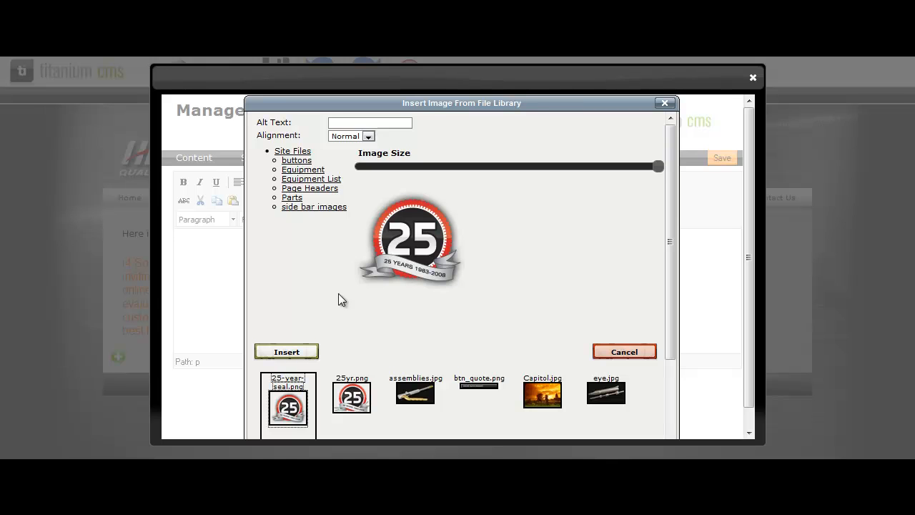
mouse_move(658, 171)
mouse_down()
mouse_move(610, 172)
mouse_move(662, 175)
mouse_up()
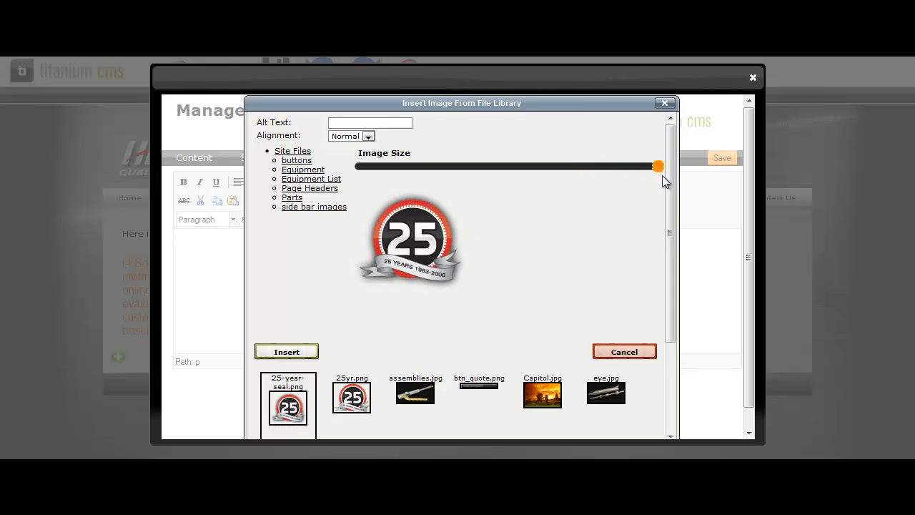
click(343, 137)
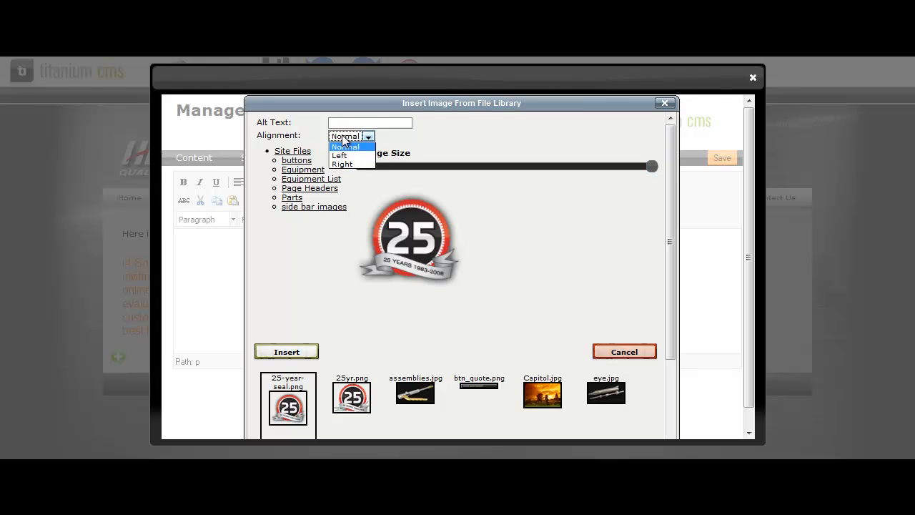
click(348, 148)
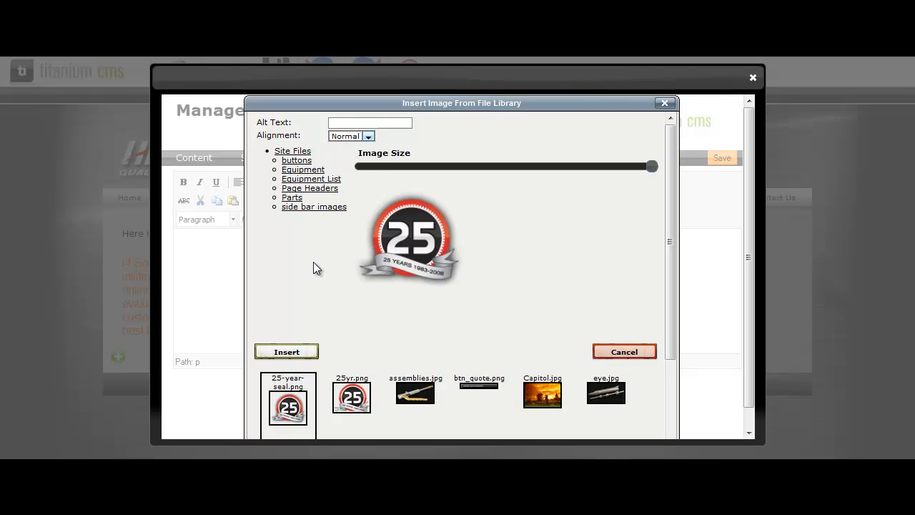
click(286, 353)
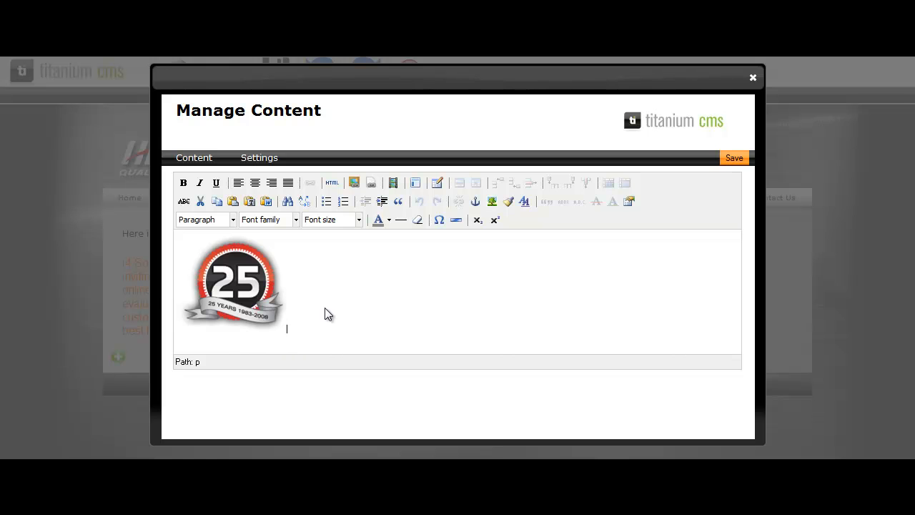
Step: Insert the i4 Solutions paragraph on a new line below the seal image using Paste from Word, and save the module
key(Return)
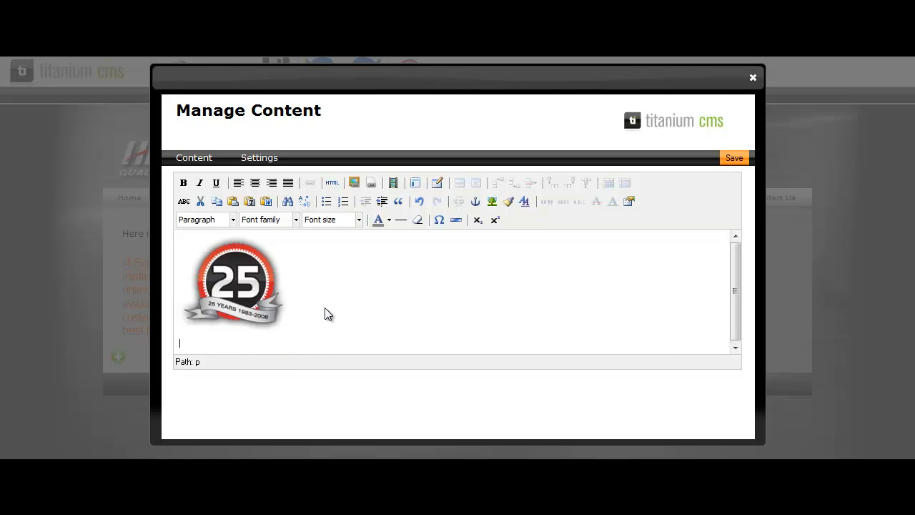
click(266, 202)
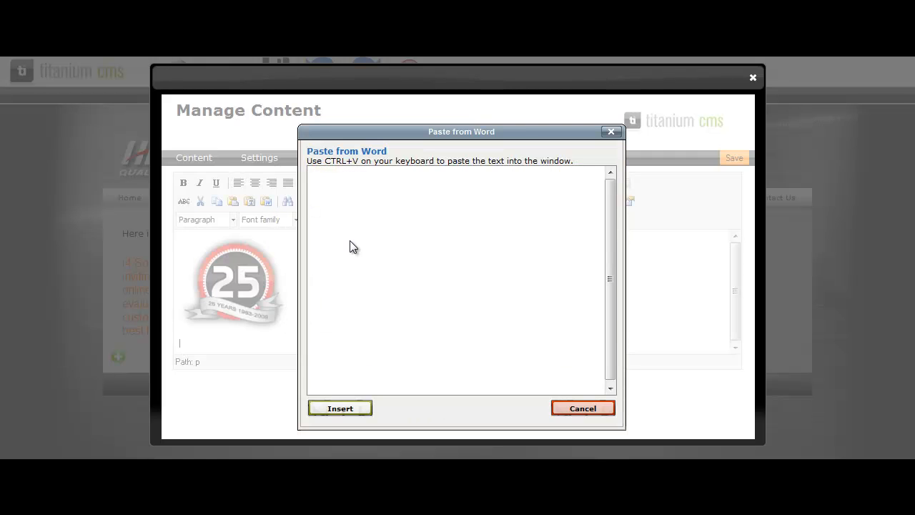
key(ctrl+v)
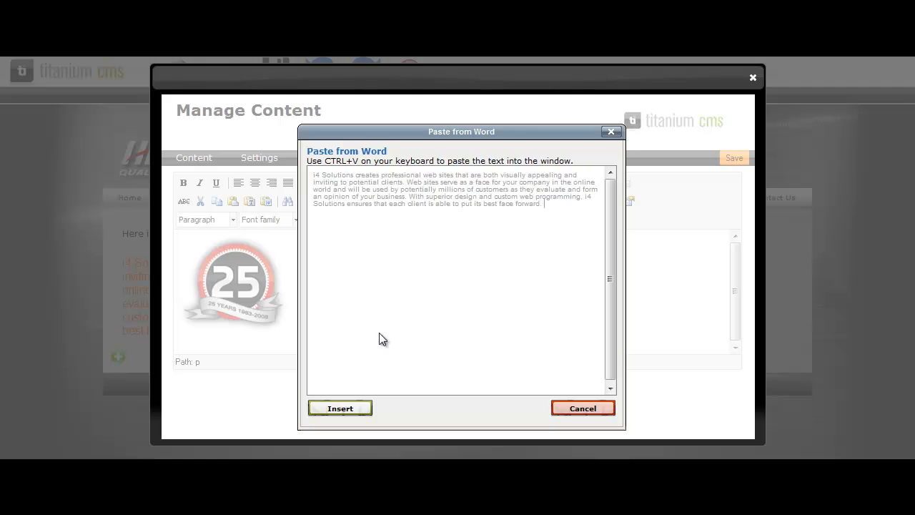
click(340, 407)
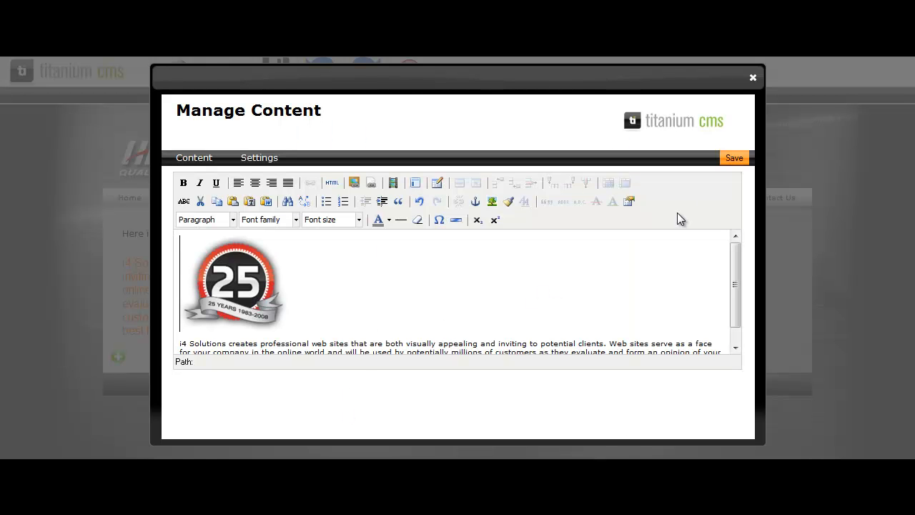
click(734, 160)
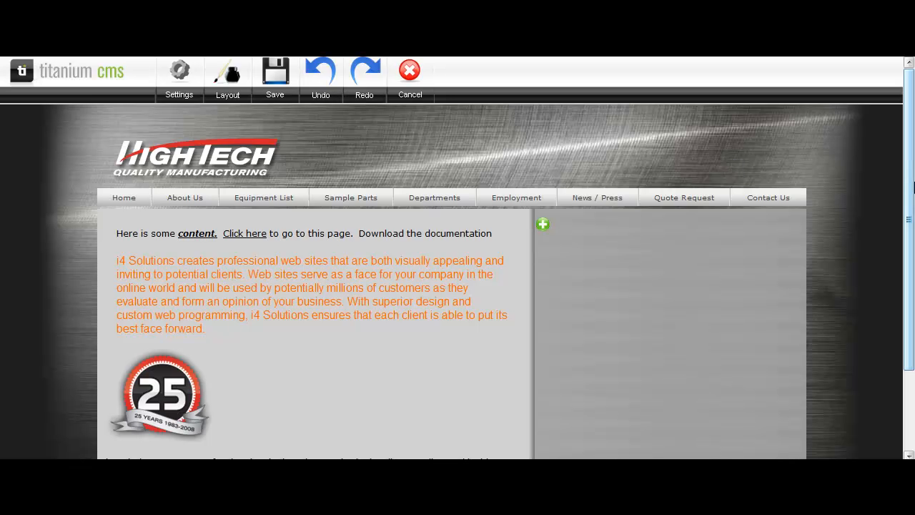
Step: Add a Content module at the end of the main column and insert 25-year-seal.png from the file library with Left alignment
drag(912, 187, 912, 333)
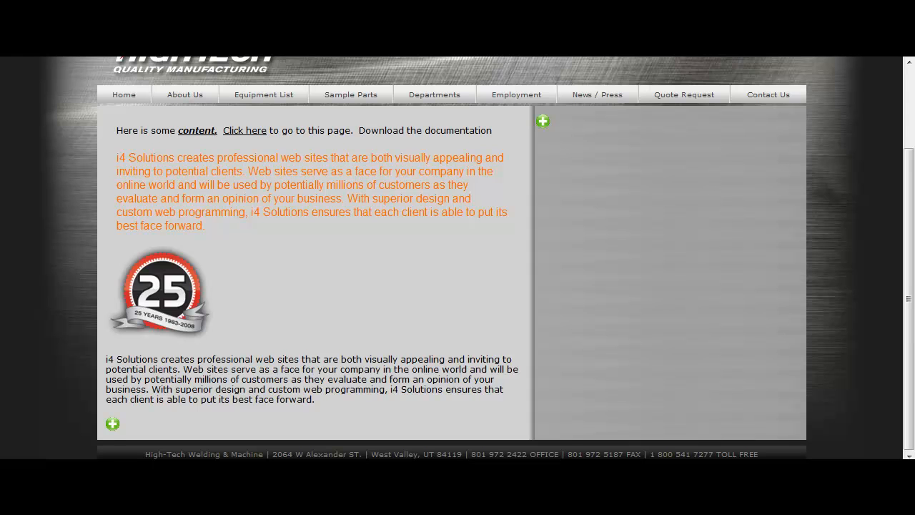
click(113, 426)
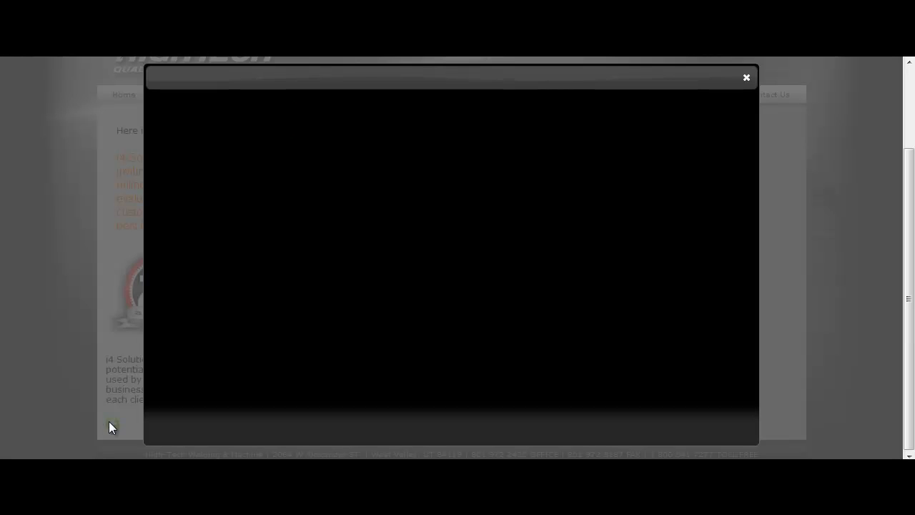
click(185, 236)
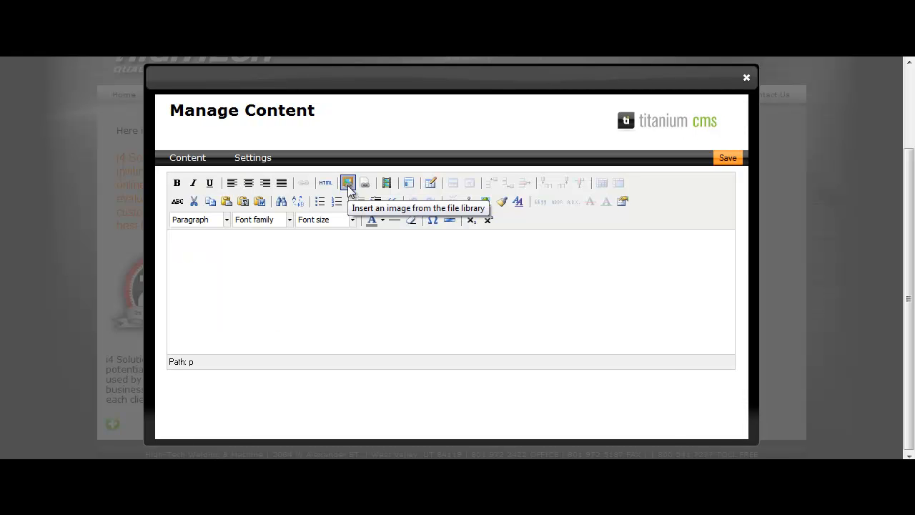
click(348, 184)
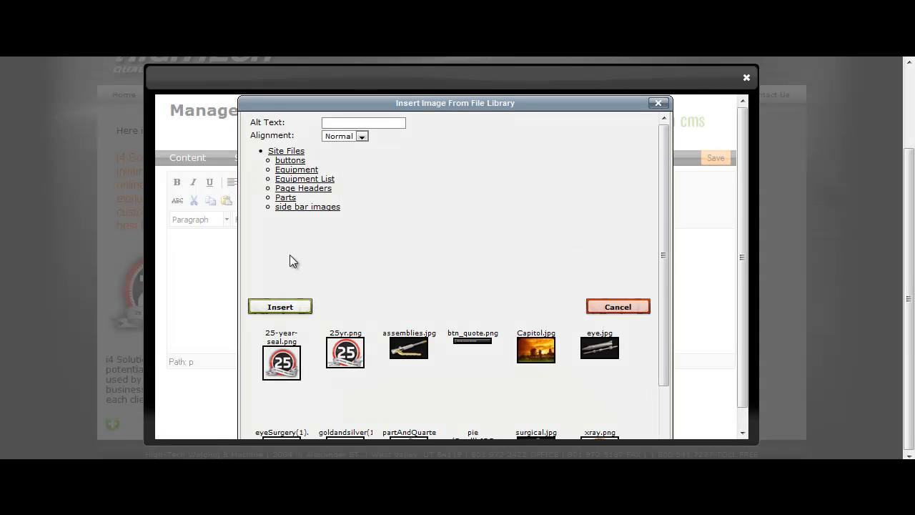
click(282, 379)
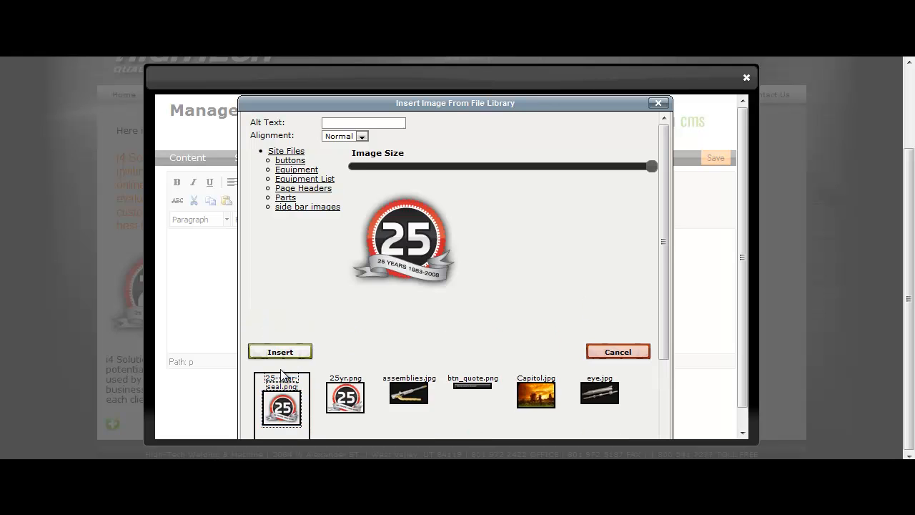
click(350, 136)
click(343, 154)
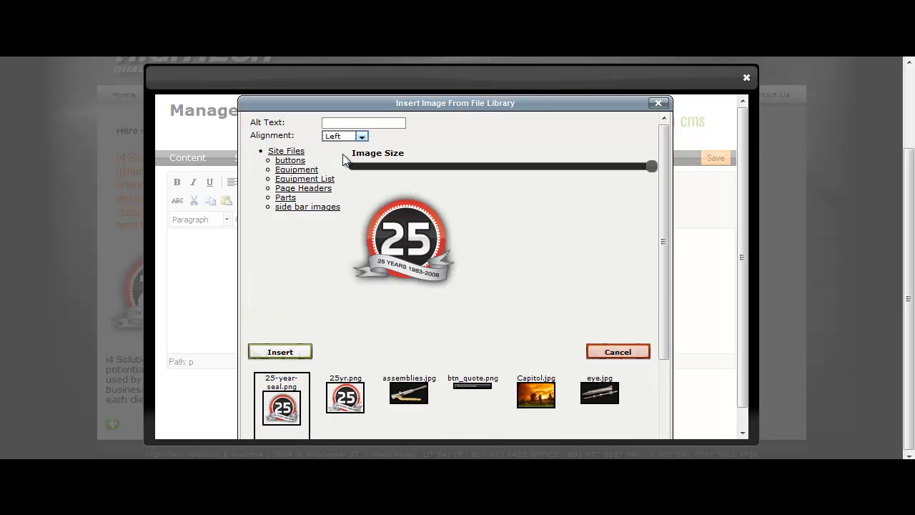
click(288, 355)
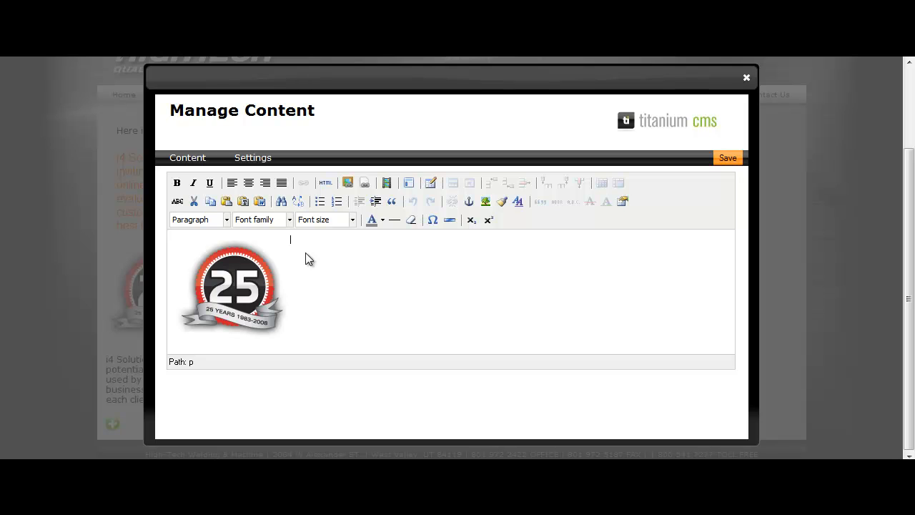
Step: Enter the filler text "dsfasdfasfasdf" beside the seal image and add the i4 Solutions paragraph directly after it using Paste from Word
text(asdfasfasdf)
click(261, 202)
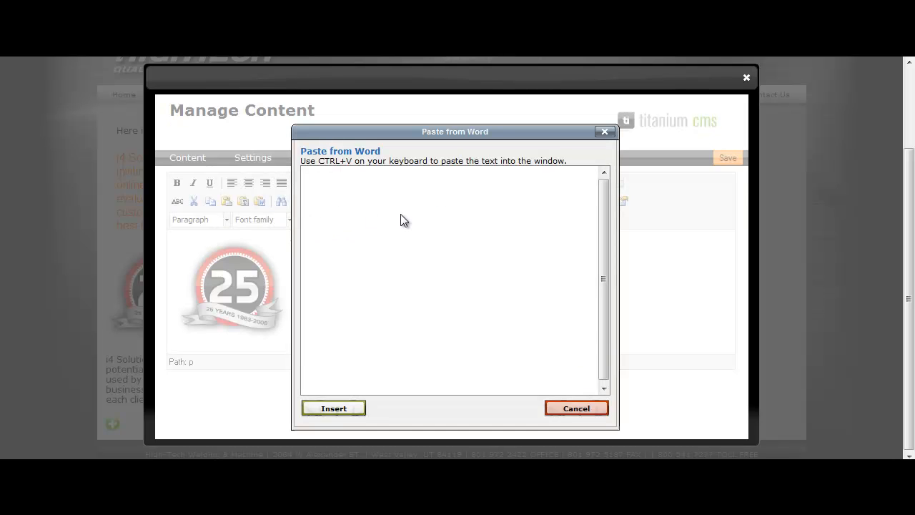
text(i4 Solutions creates professional web sites that are both visually appealing and inviting to potential clients. Web sites serve as a face for your company in the online world and will be used by potentially millions of customers as they evaluate and form an opinion of your business. With superior design and custom web programming, i4 Solutions ensures that each client is able to put its best face forward.)
click(333, 408)
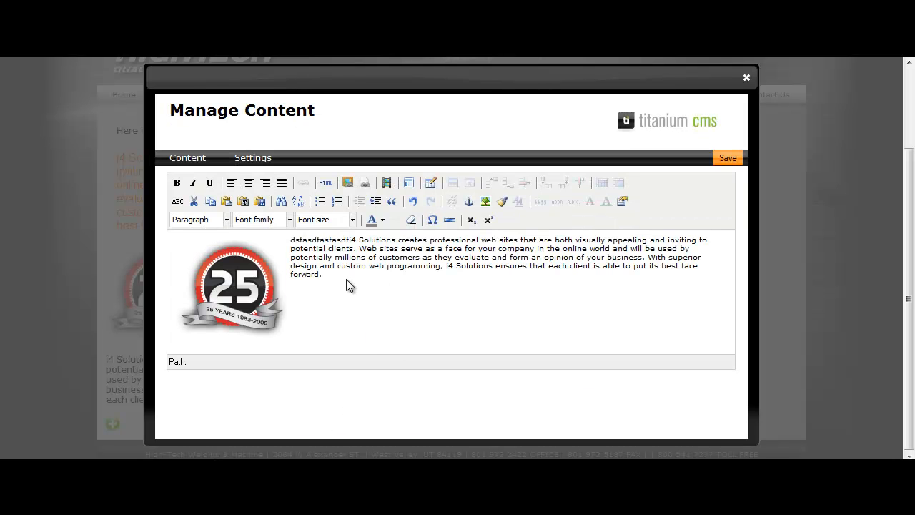
Step: Format the text beside the seal as Arial, size 4 (14pt), and save the module
drag(343, 277, 284, 243)
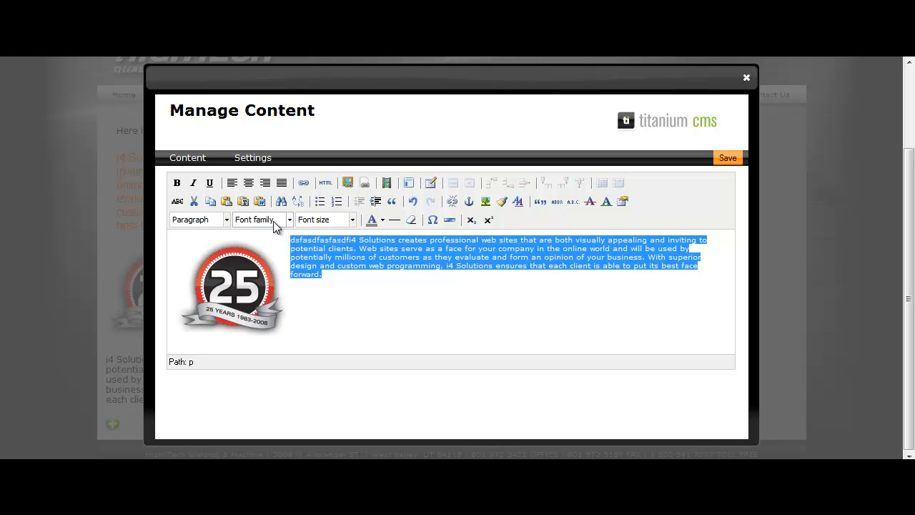
click(275, 220)
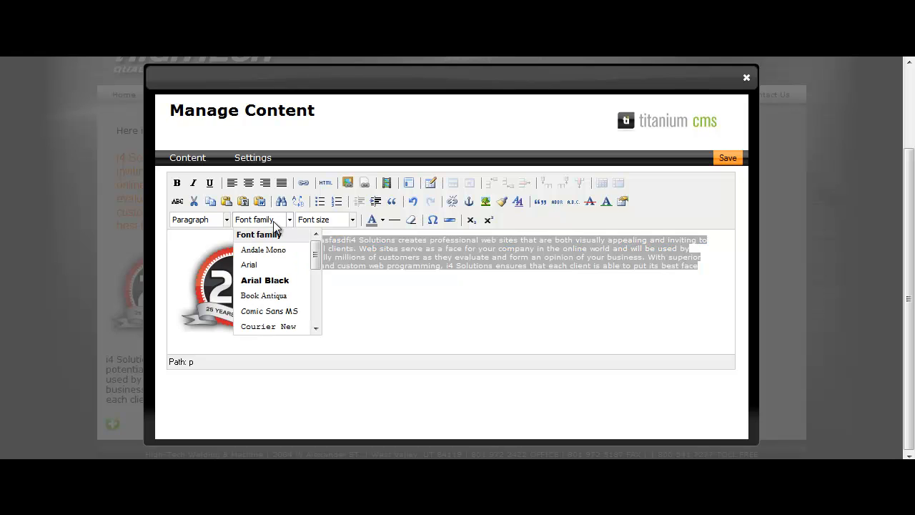
click(270, 263)
drag(379, 269, 286, 242)
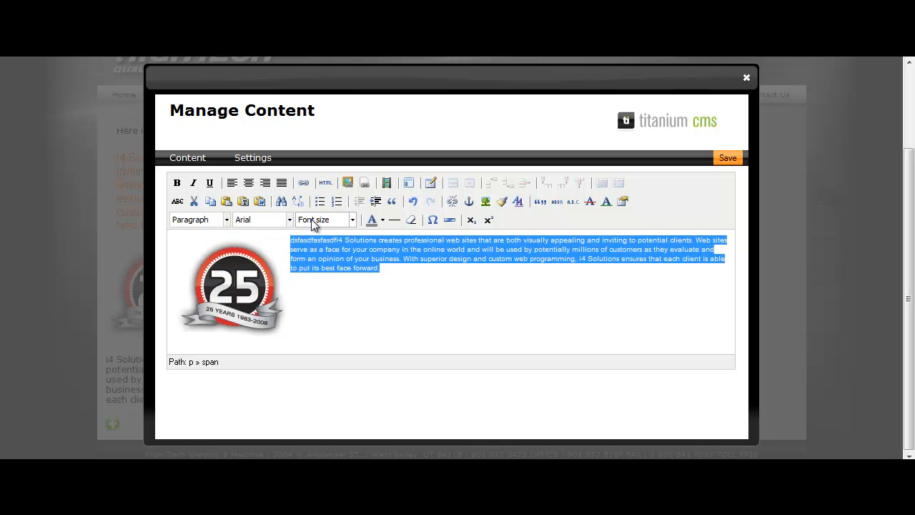
click(313, 220)
click(326, 295)
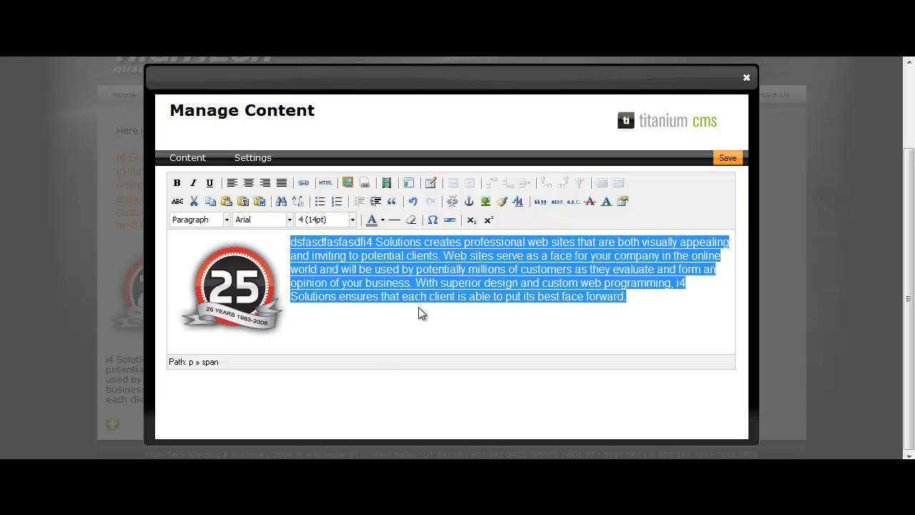
click(414, 326)
click(727, 161)
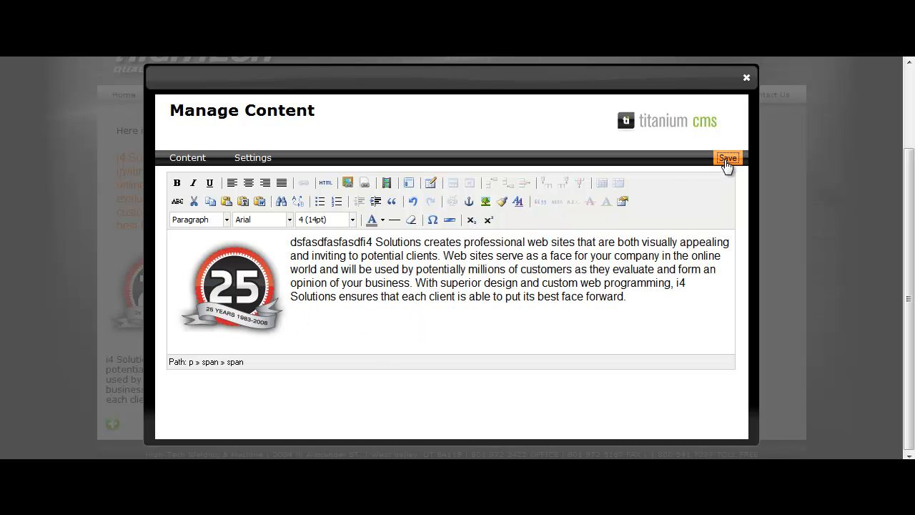
Step: Move the new module with the left-aligned seal up to directly below the "Here is some content" module
drag(909, 177, 911, 313)
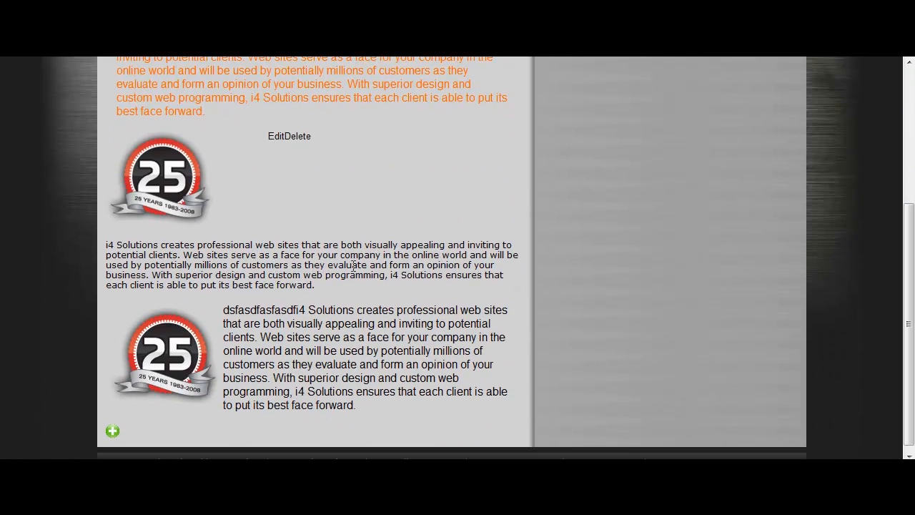
mouse_move(189, 211)
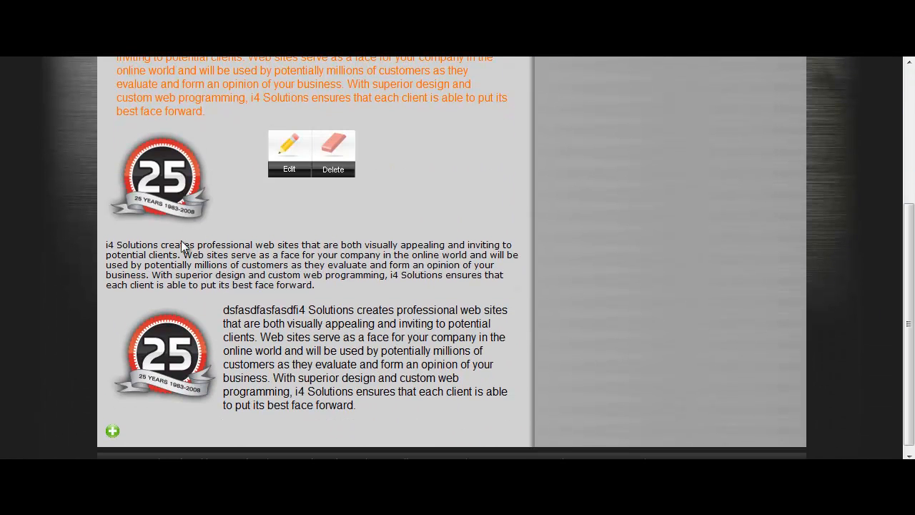
mouse_move(204, 349)
scroll(624, 183, down, 1)
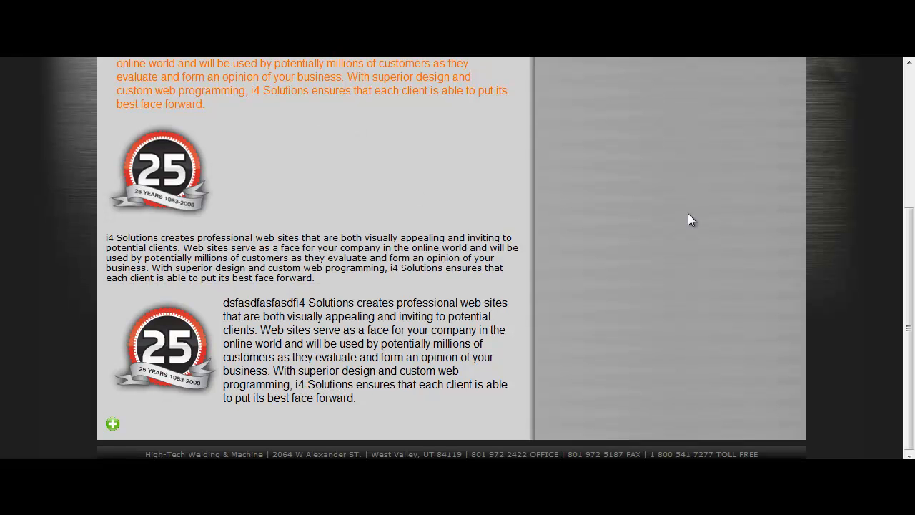
drag(259, 361, 115, 150)
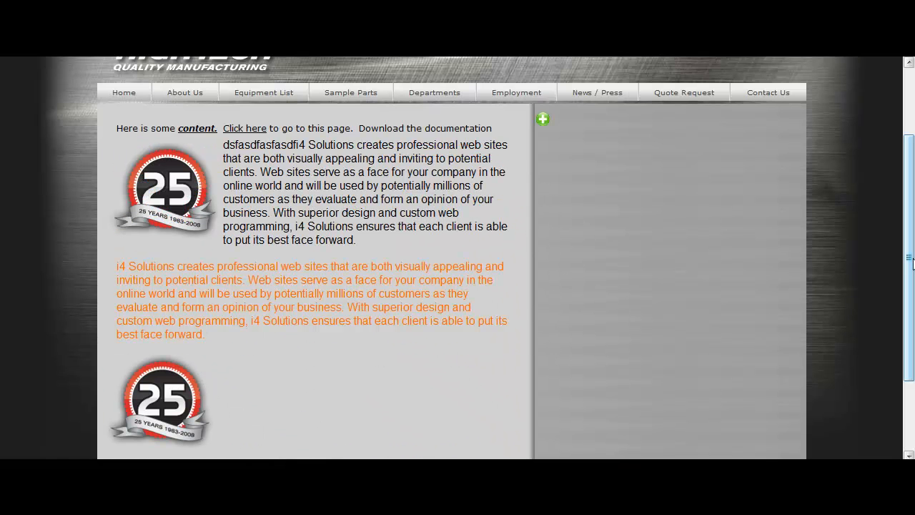
Step: Delete the module with the seal above its text and the orange i4 Solutions module from the page
drag(910, 268, 912, 325)
mouse_move(339, 317)
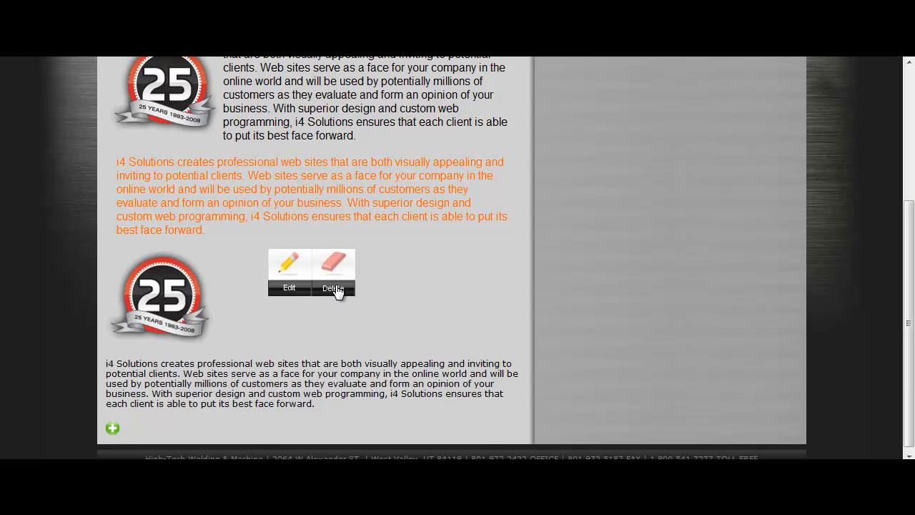
click(336, 290)
mouse_move(394, 368)
click(330, 361)
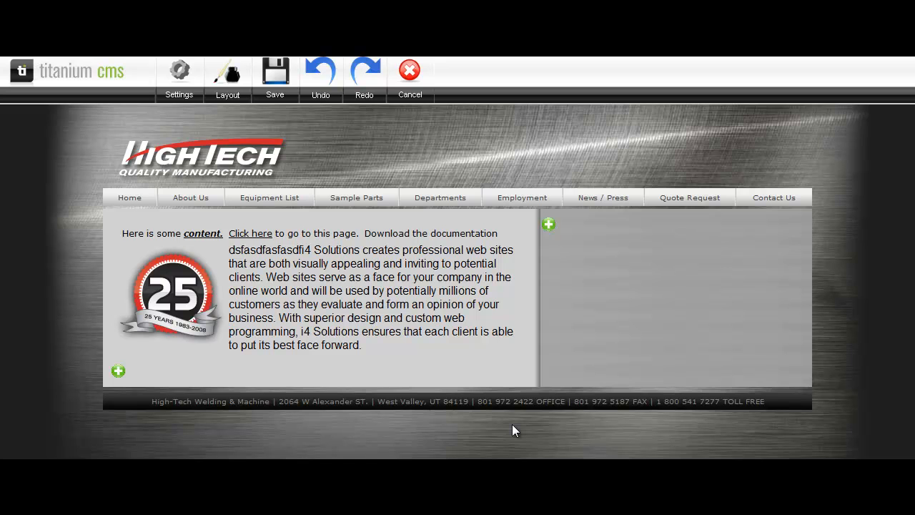
Step: Move the remaining seal module into the empty right column and back into the main column, above the "Here is some content" module
mouse_move(383, 337)
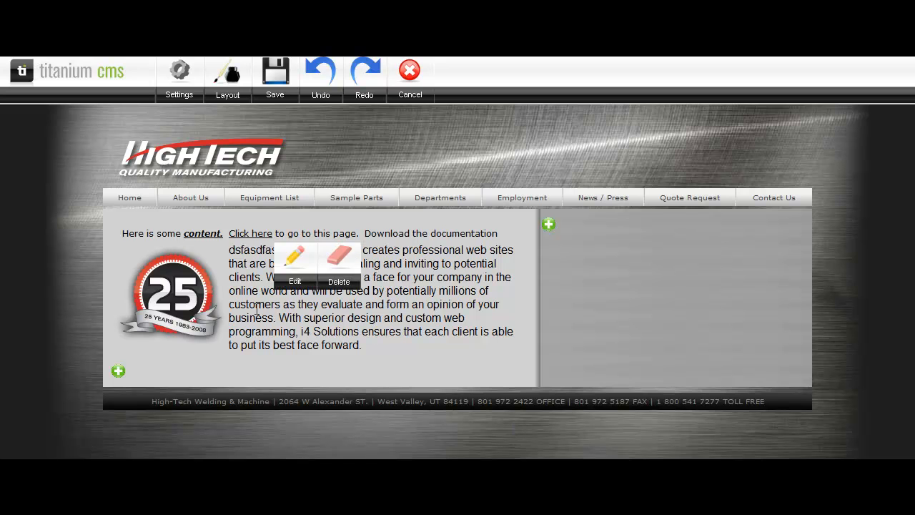
drag(256, 307, 575, 235)
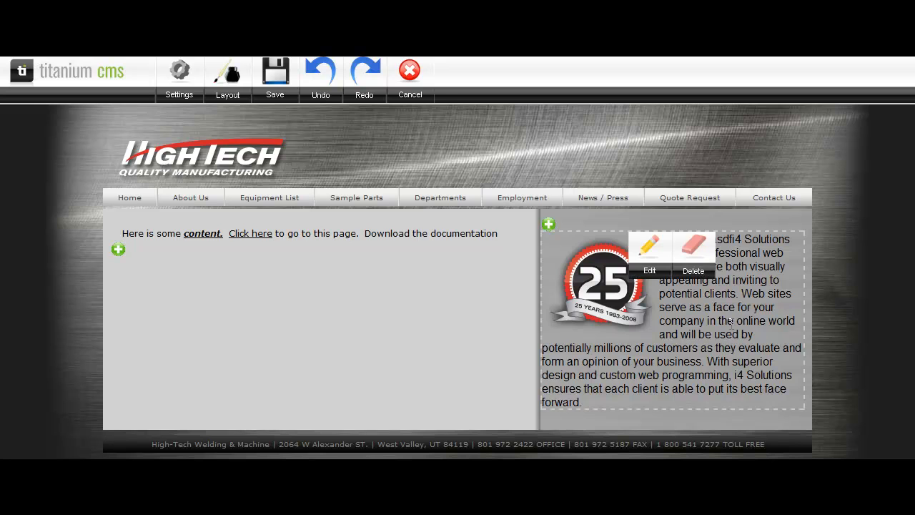
drag(724, 323, 241, 267)
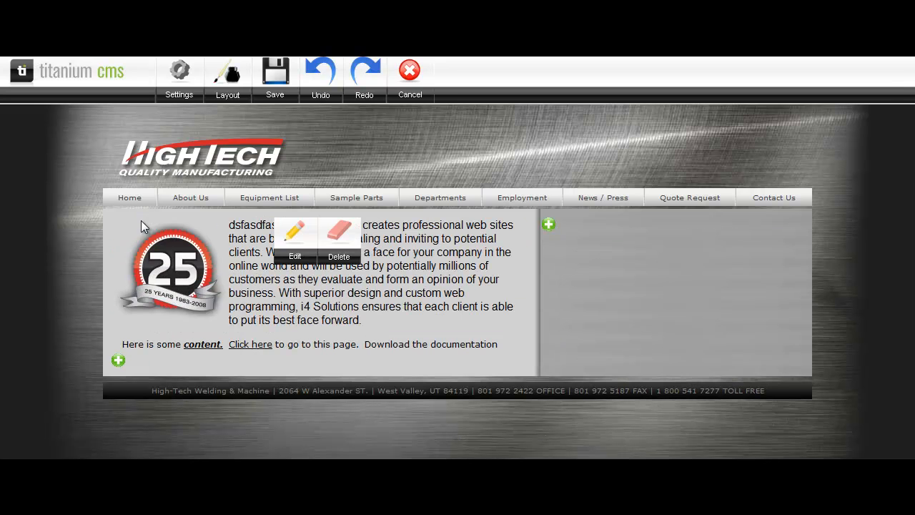